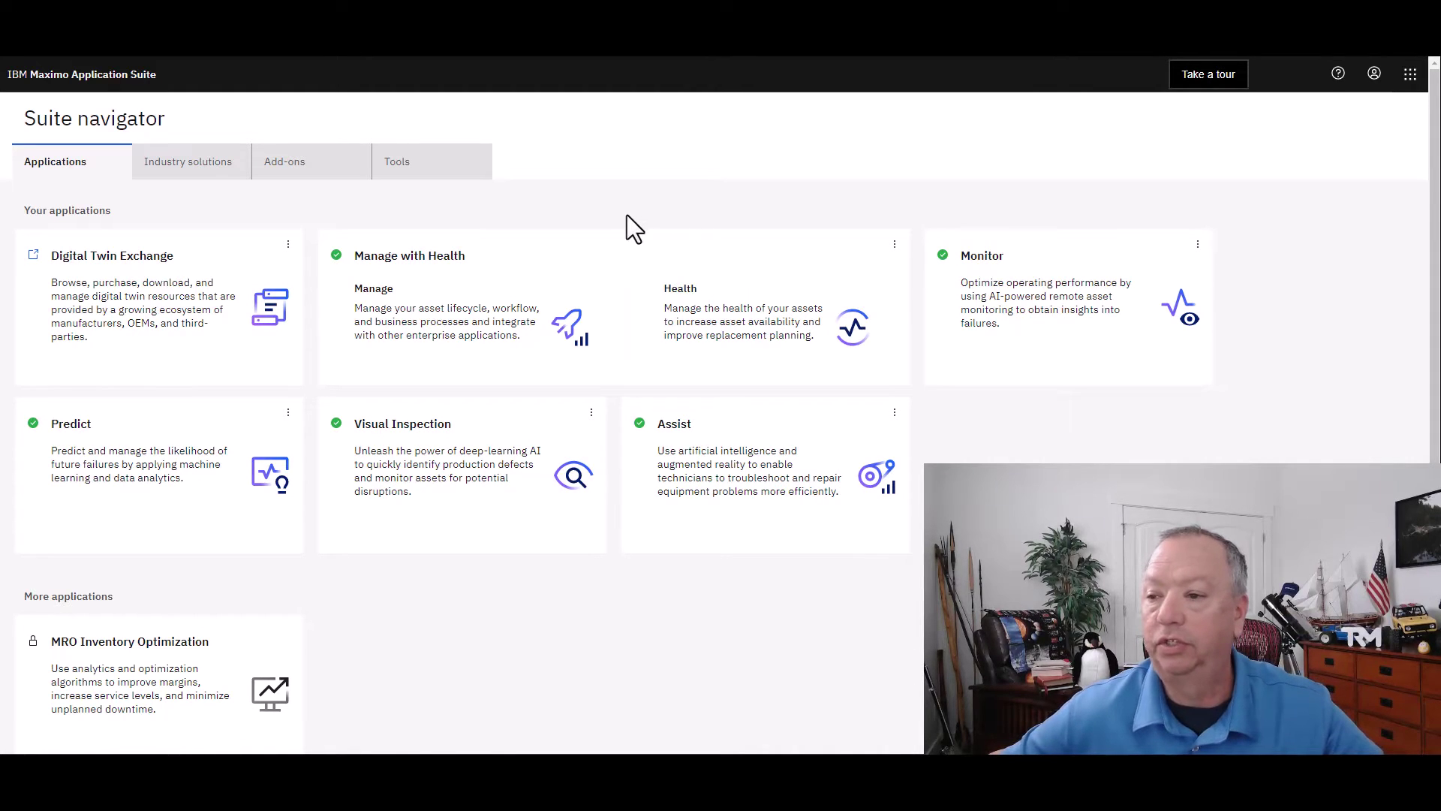
# - Launch the Manage application from its tile under Manage with Health
pyautogui.click(441, 294)
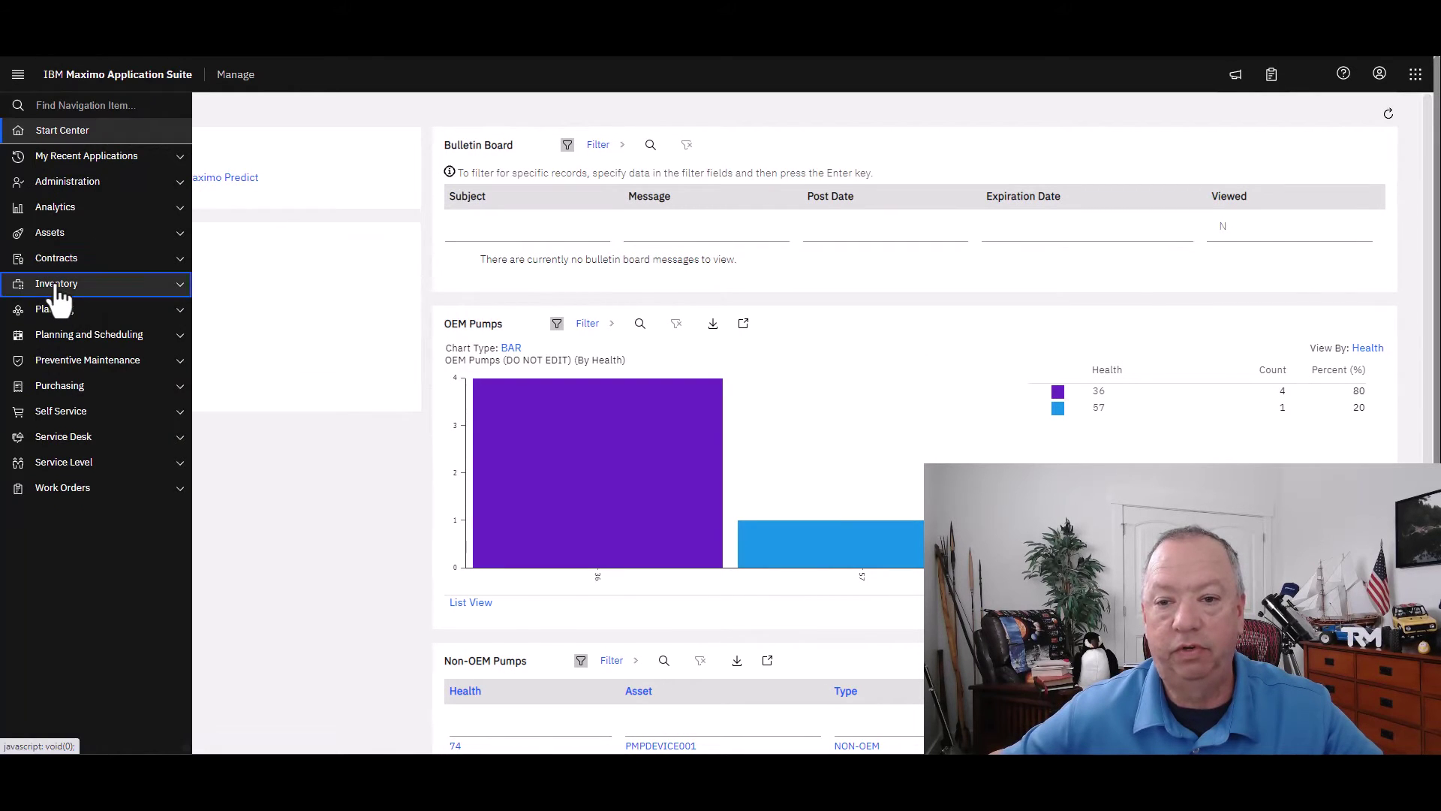
# - Open the Count Books application from the Inventory section of the side menu
pyautogui.click(57, 287)
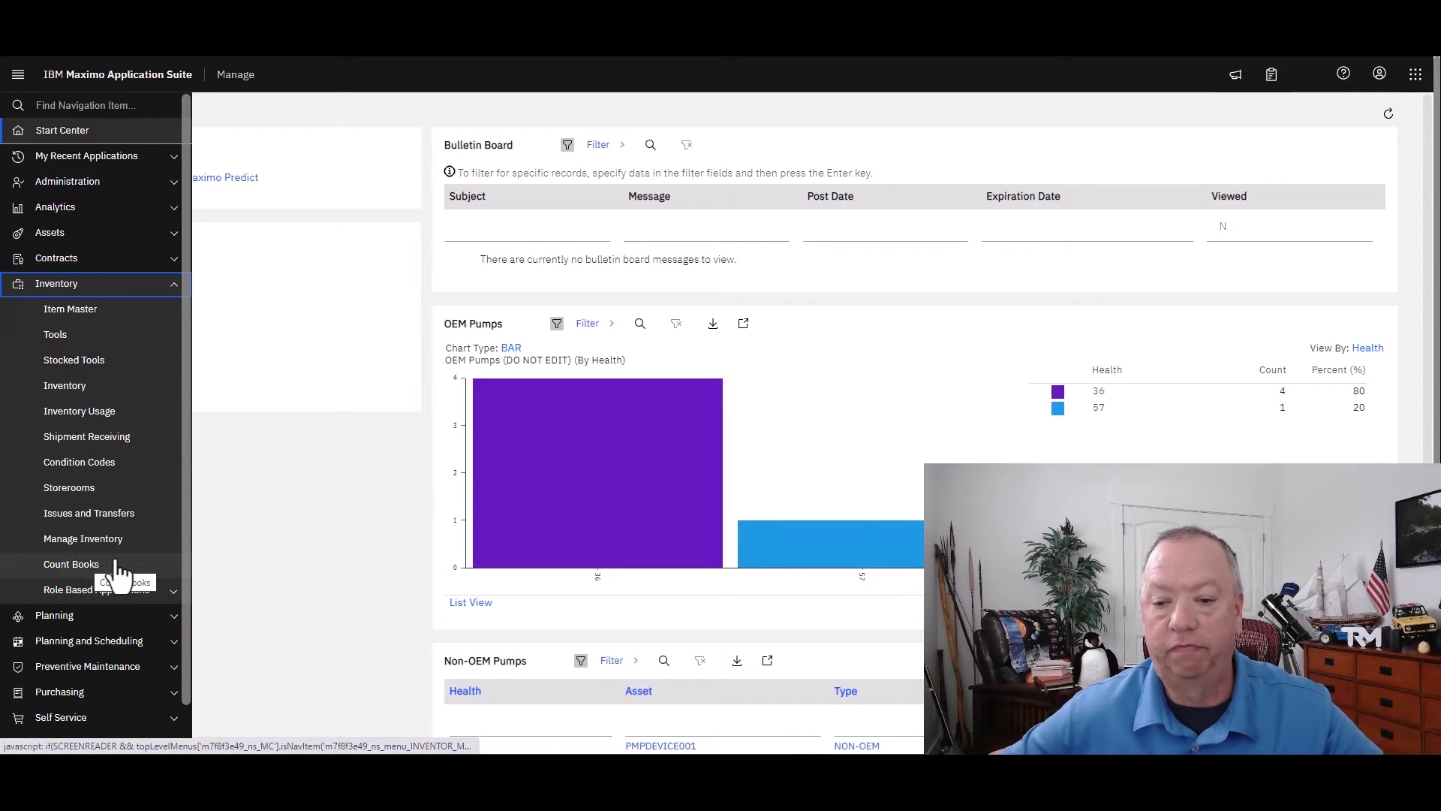
pyautogui.click(178, 597)
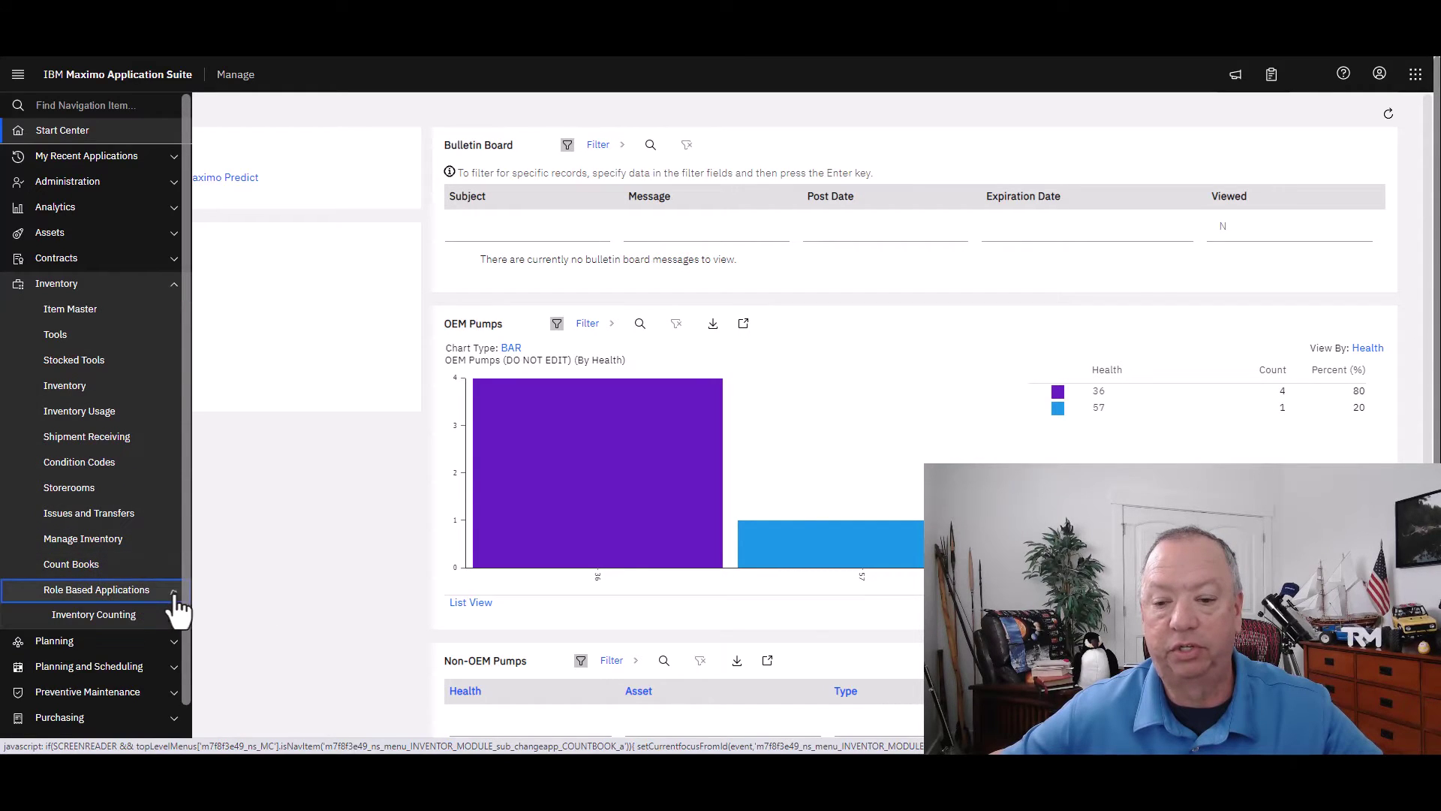
pyautogui.click(72, 564)
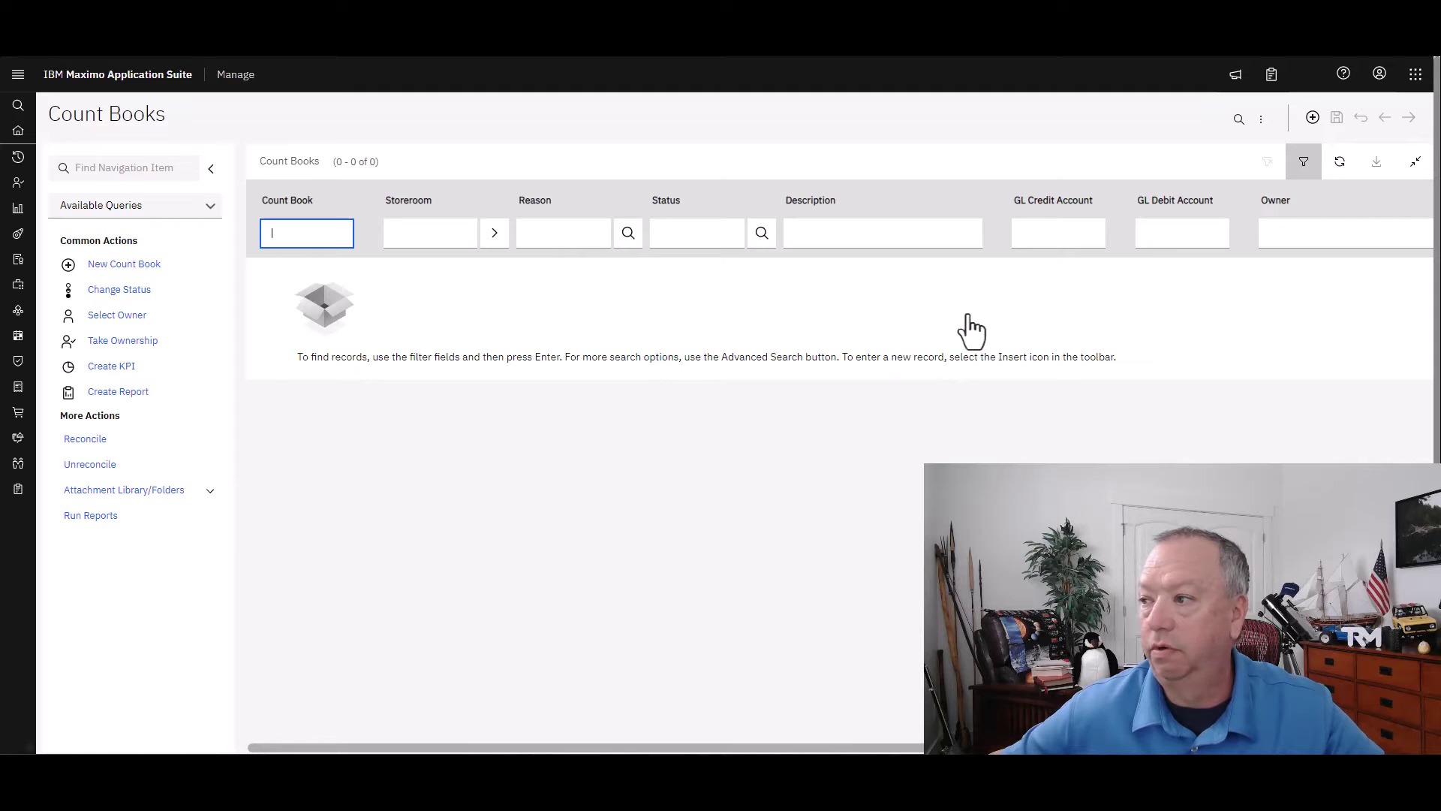
# - Create new count book 1007 described 'Central inventory' with storeroom CENTRAL
pyautogui.click(1311, 118)
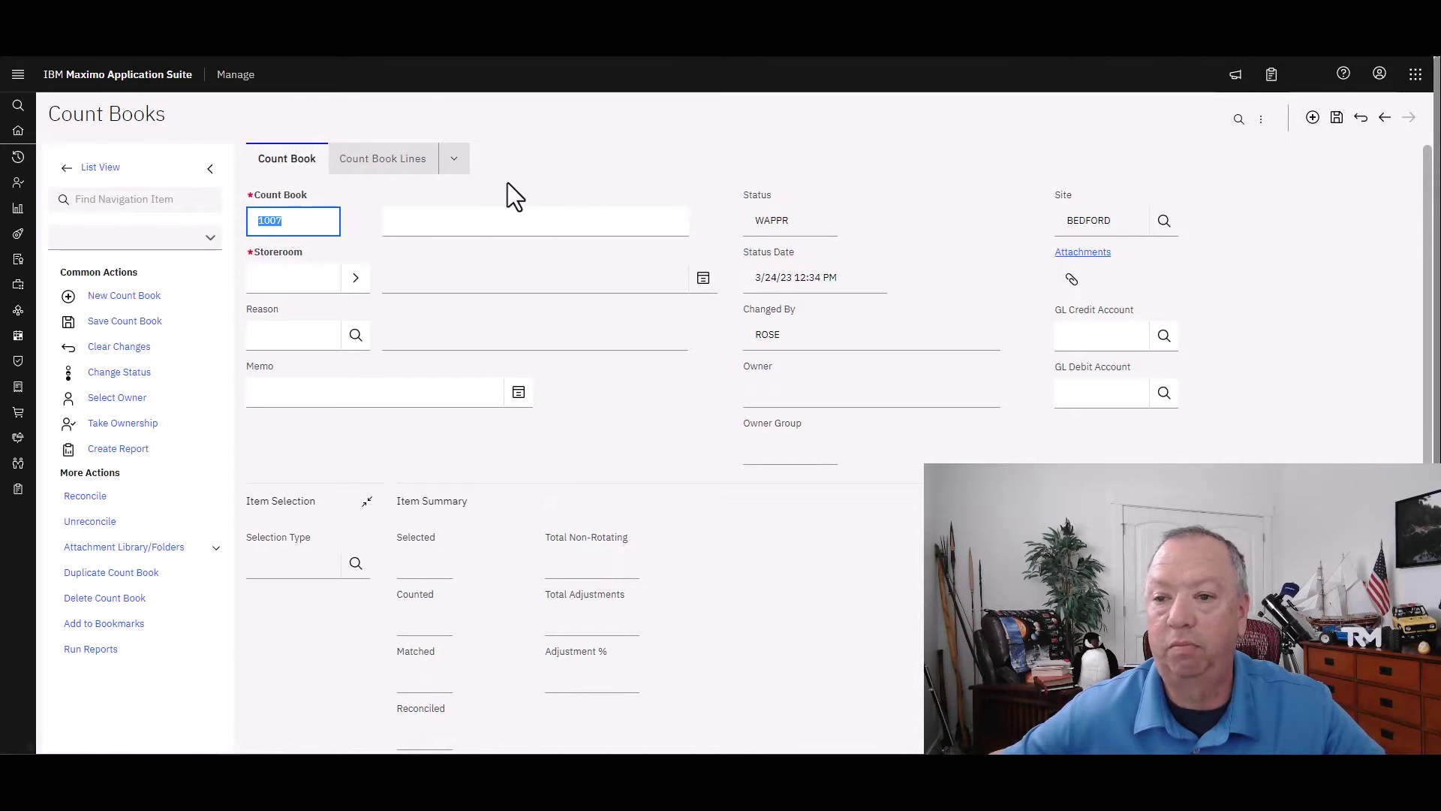
pyautogui.click(415, 227)
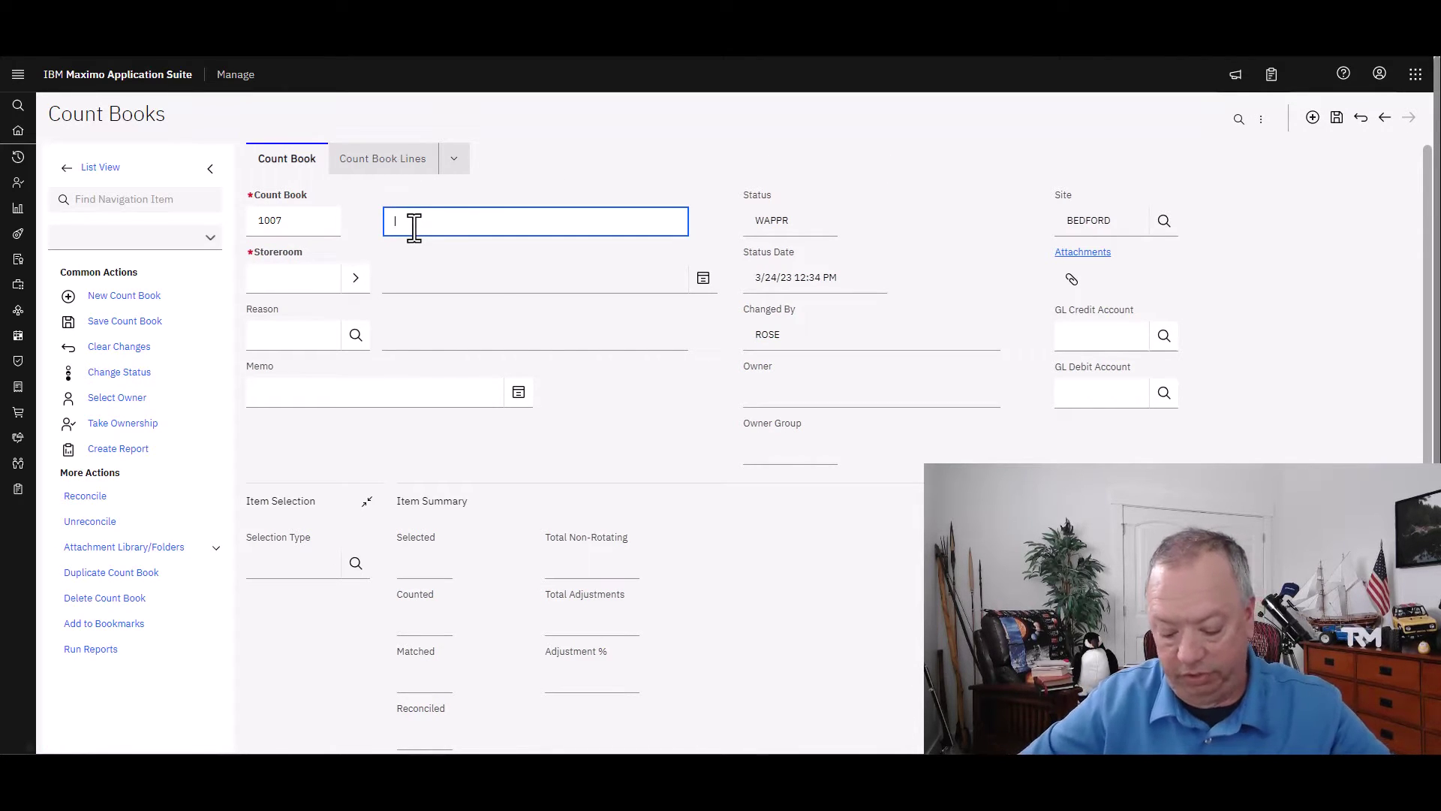
pyautogui.write('Ce')
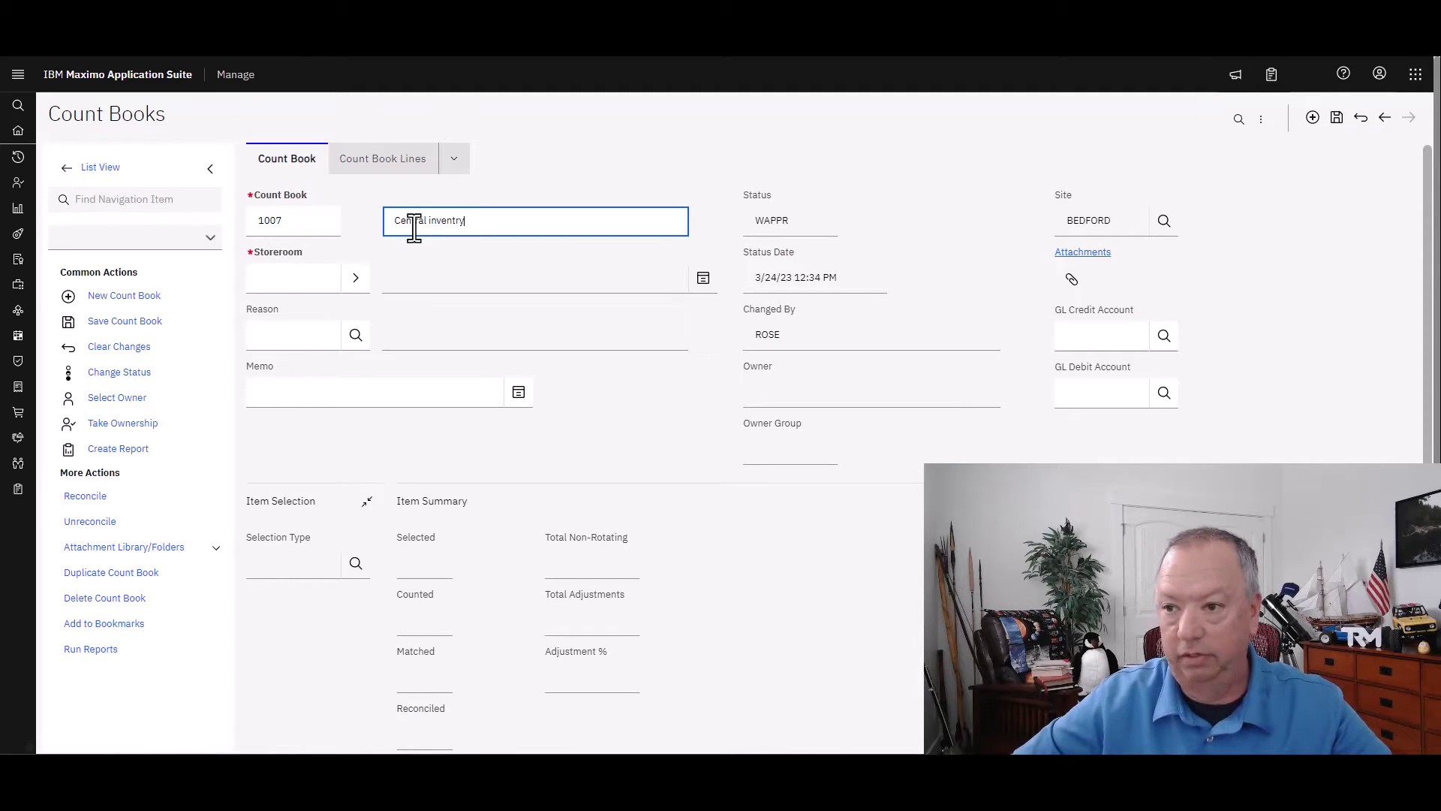
pyautogui.write('ntral inventory')
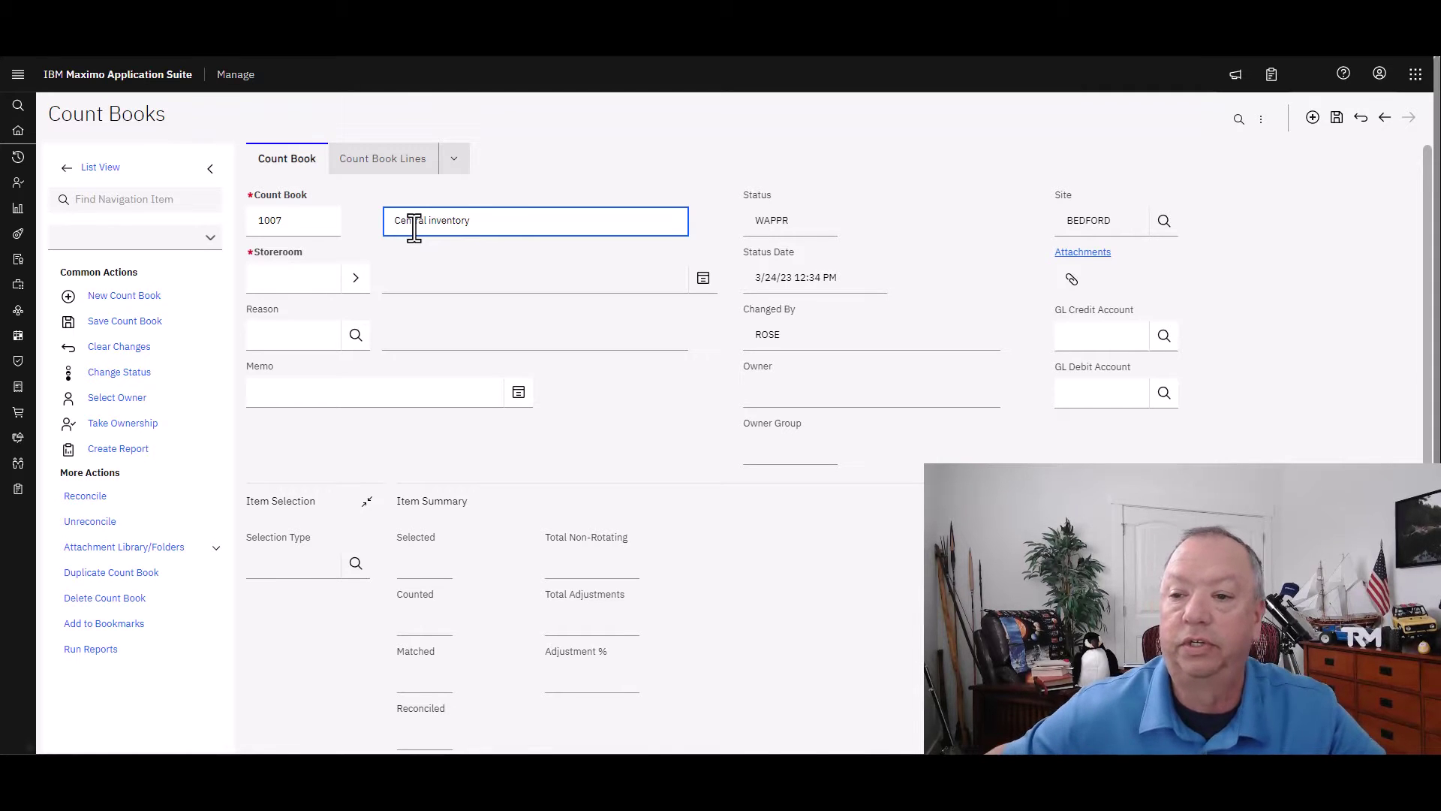
pyautogui.click(354, 276)
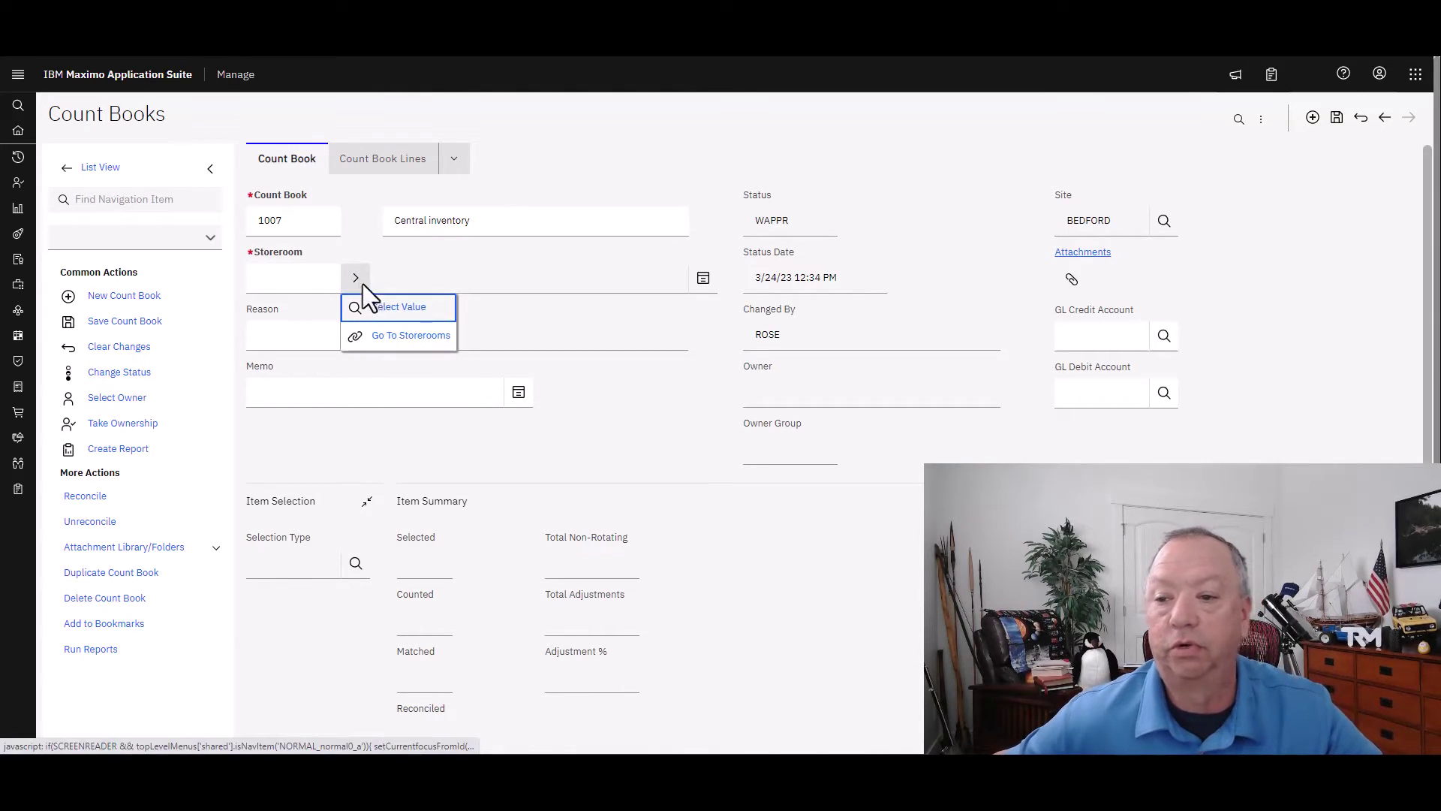
pyautogui.click(374, 309)
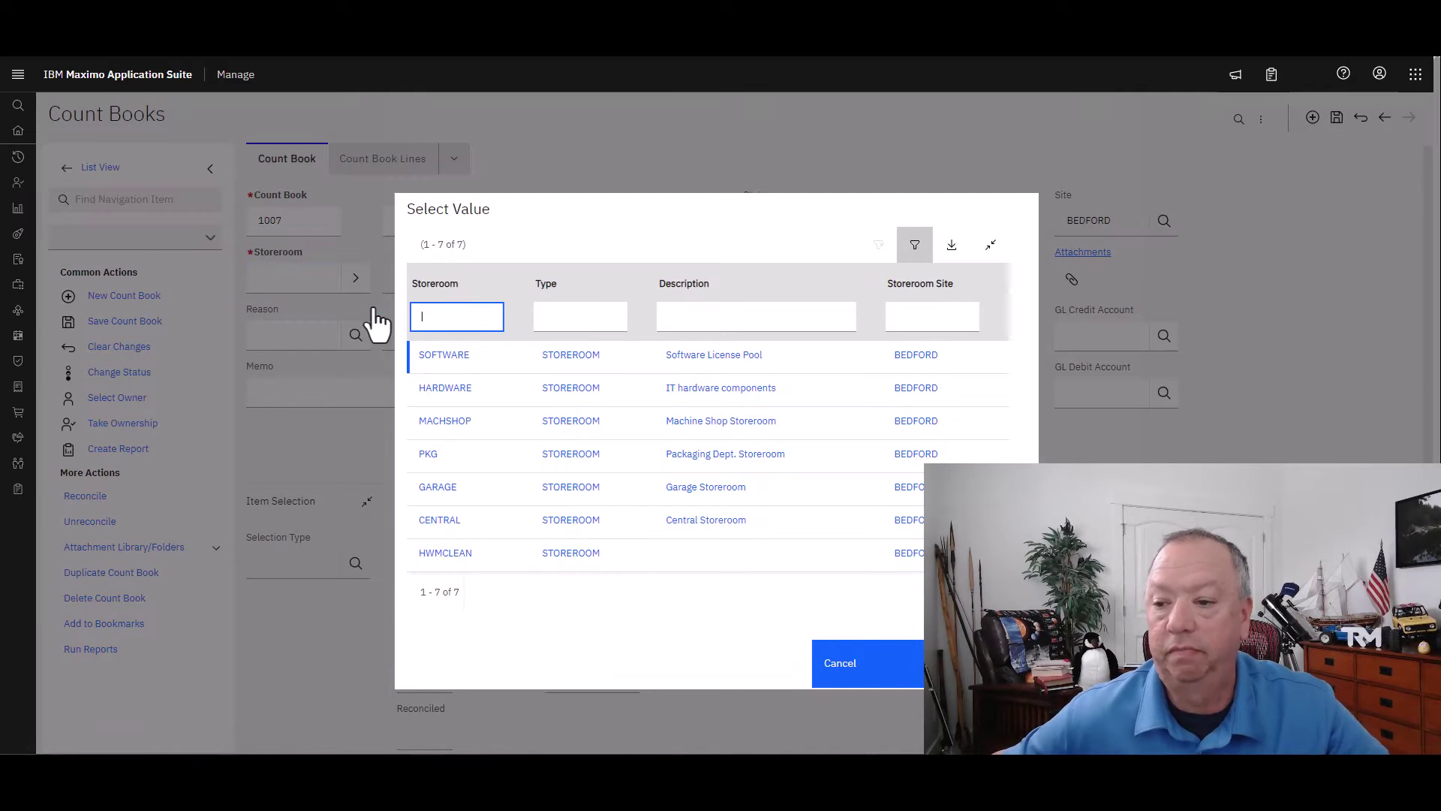
pyautogui.click(442, 522)
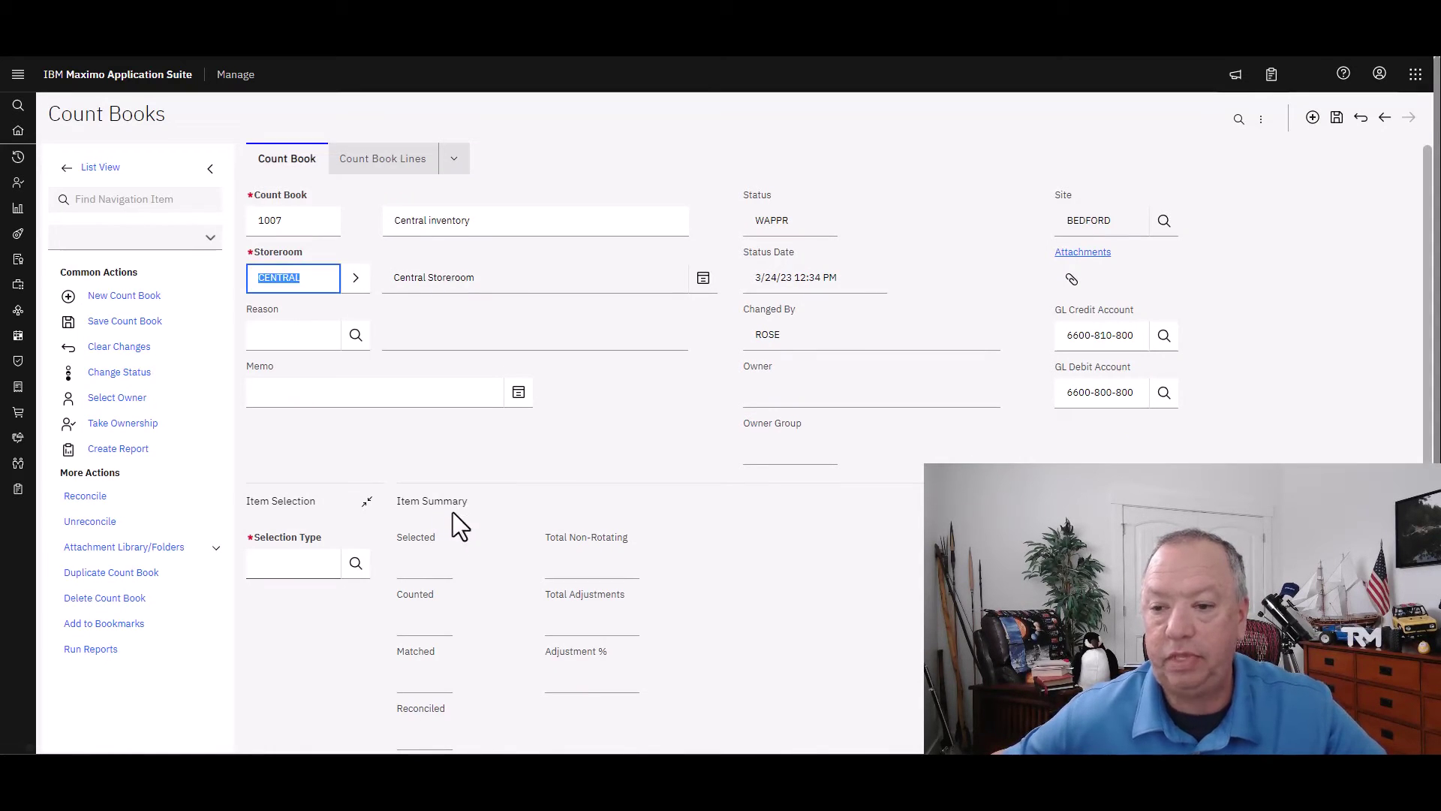
# - Set count book 1007's selection type to ALL so every item is counted
pyautogui.click(355, 563)
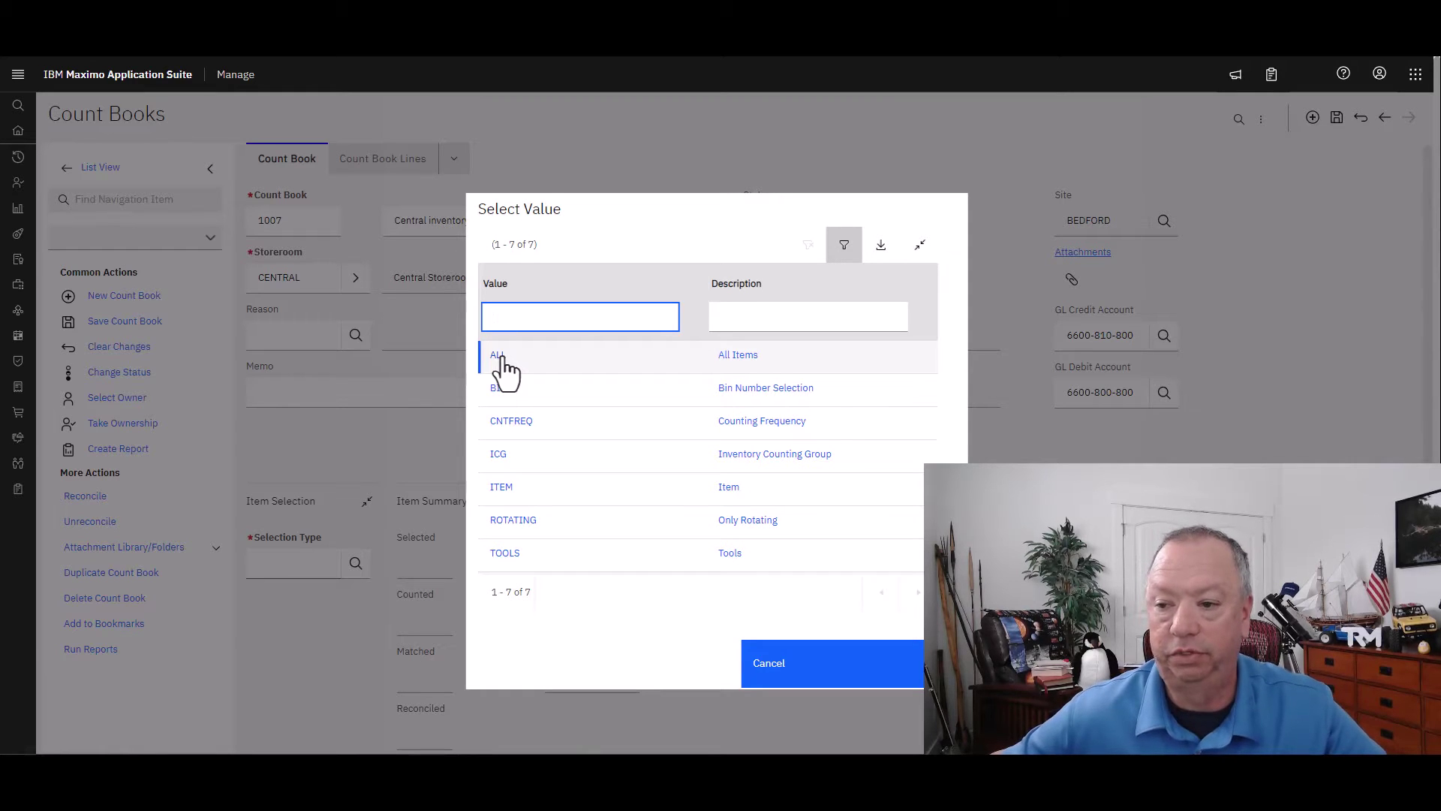
pyautogui.click(499, 355)
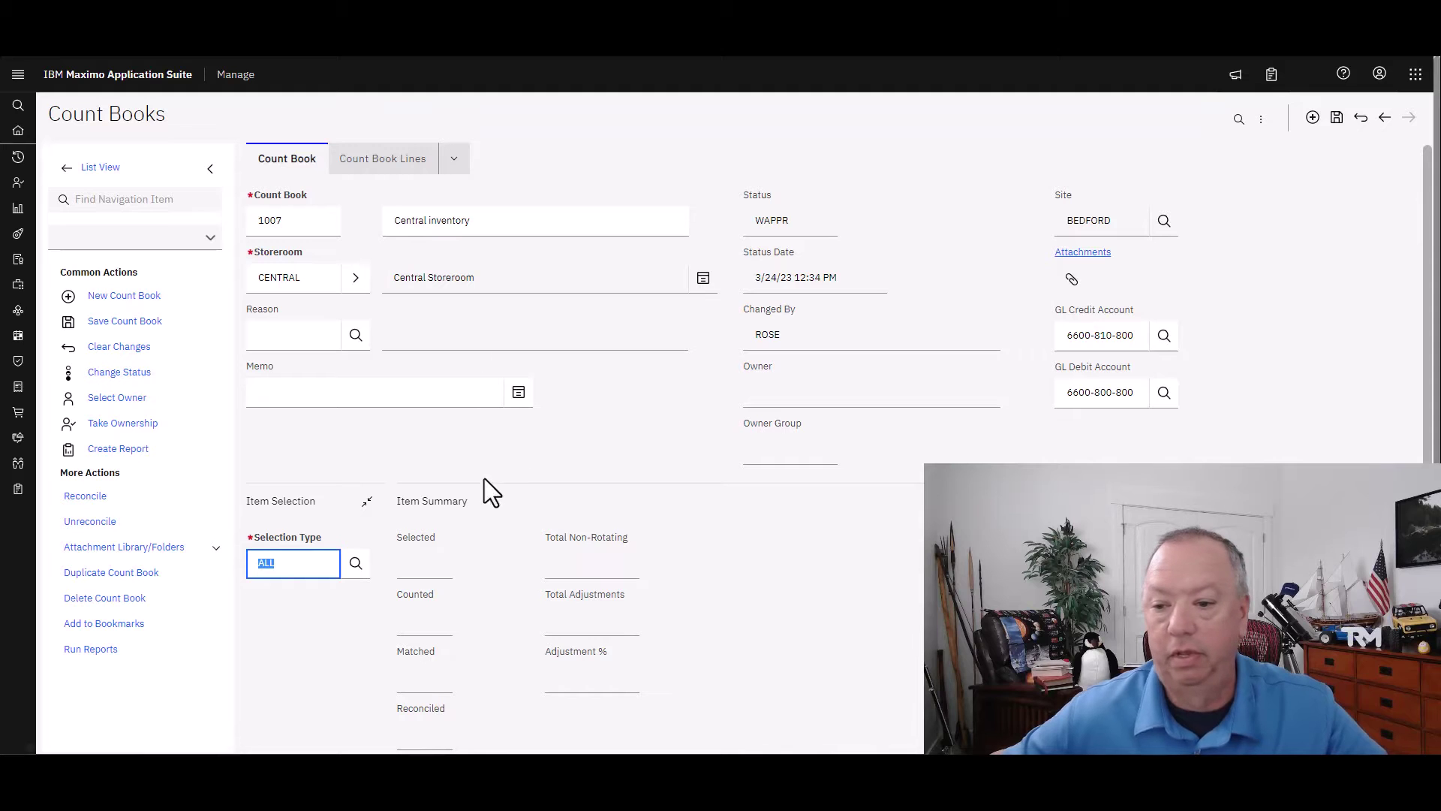
pyautogui.scroll(-2, 344, 542)
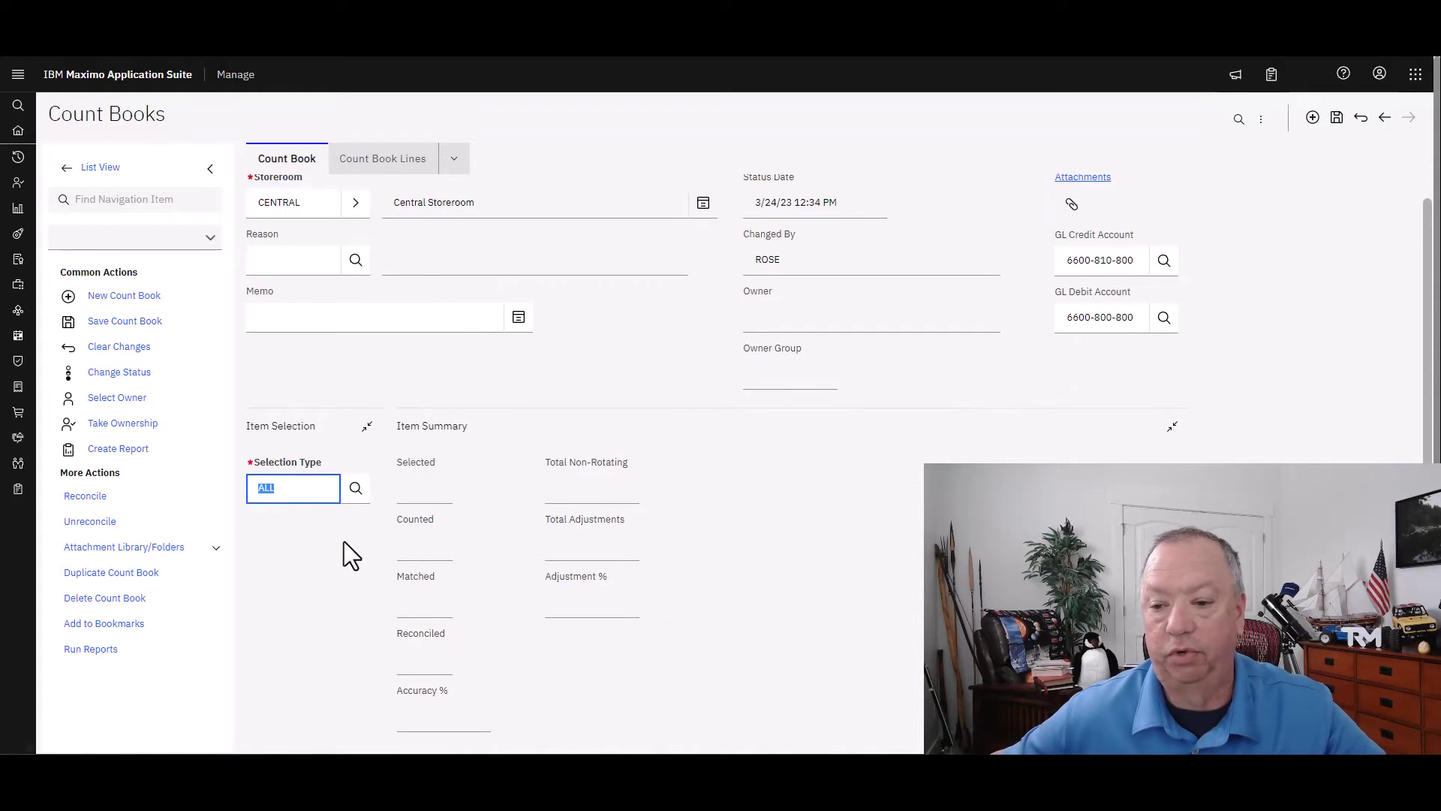
pyautogui.scroll(-2, 344, 542)
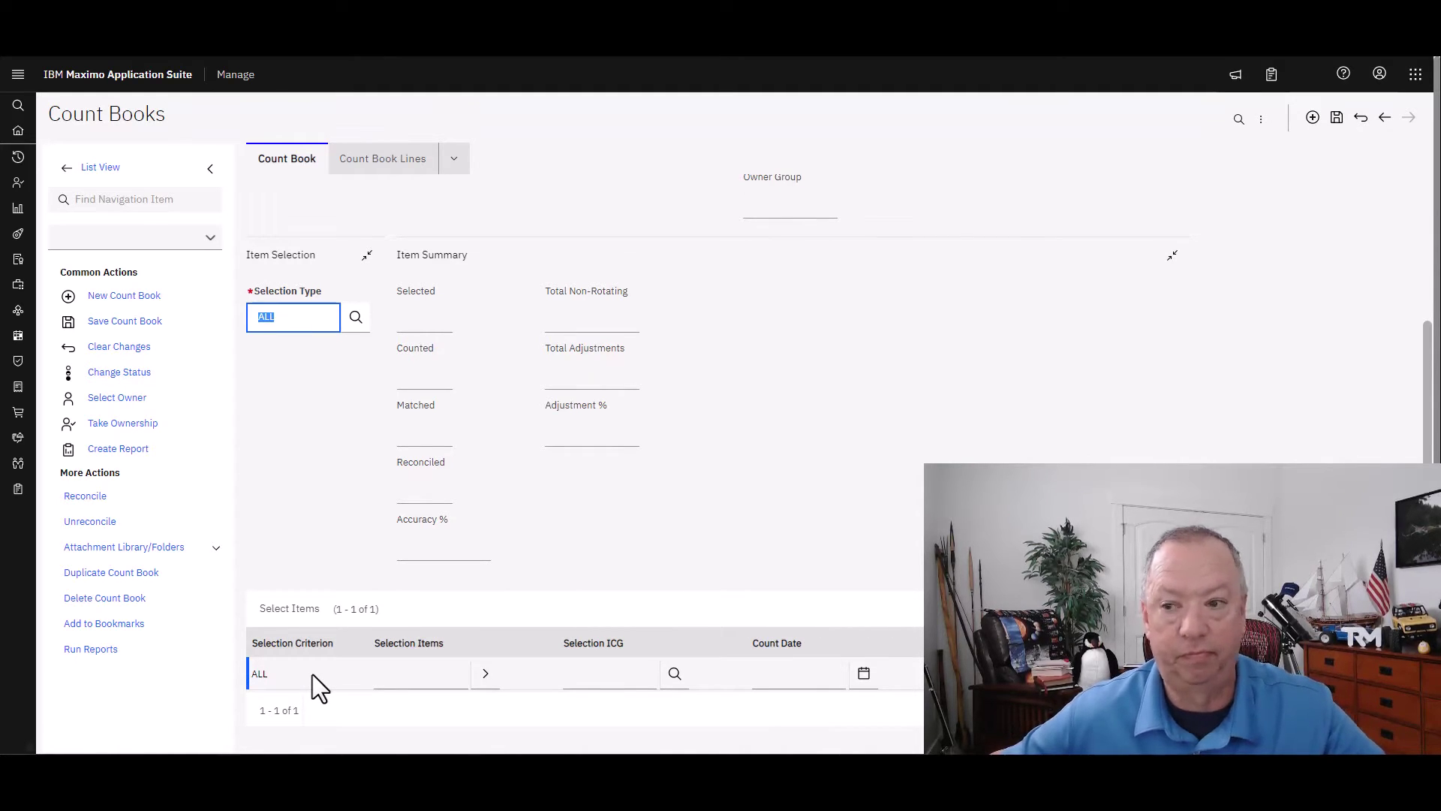
pyautogui.scroll(1, 410, 606)
pyautogui.scroll(1, 409, 607)
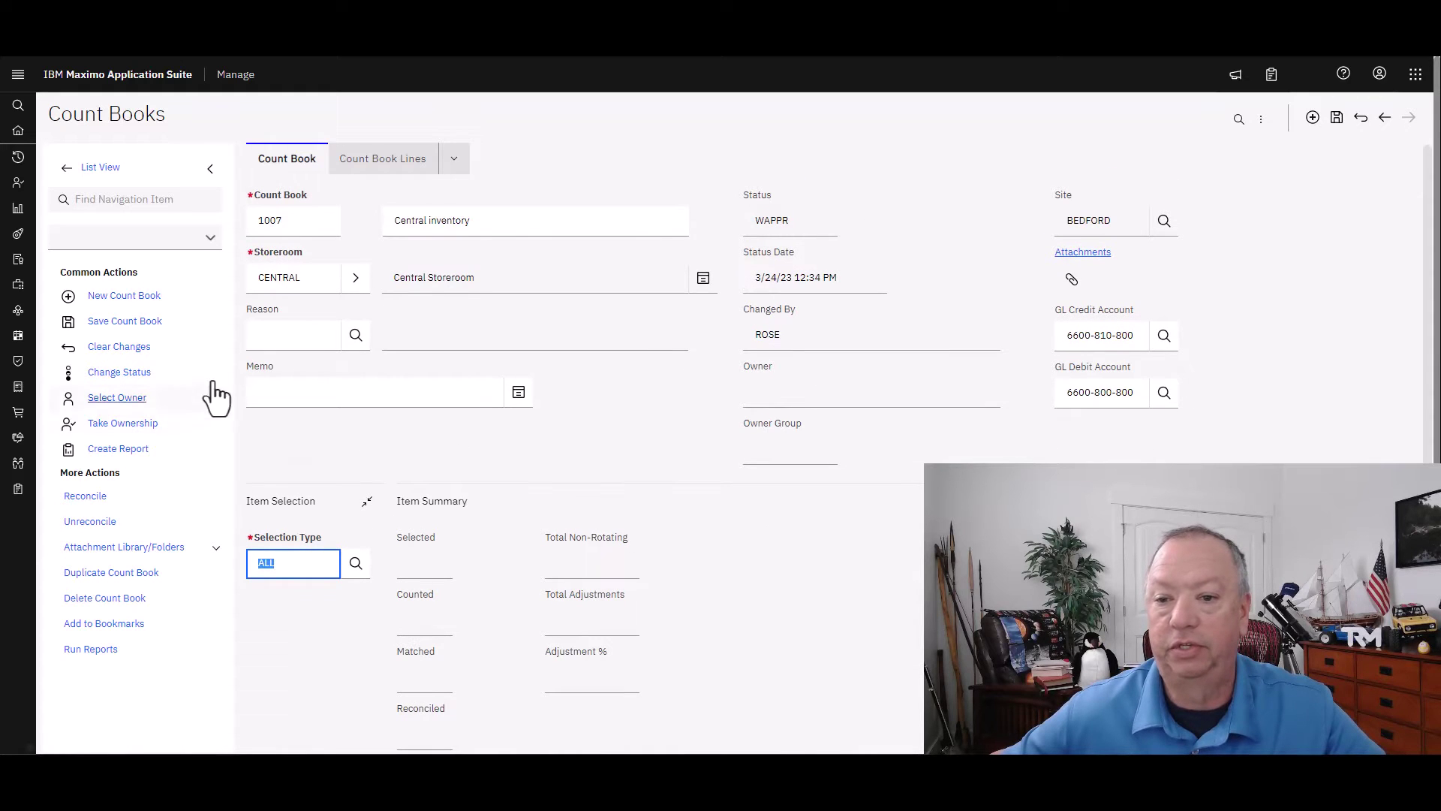
# - Save count book 1007 and confirm 172 items selected, 0 counted
pyautogui.click(141, 325)
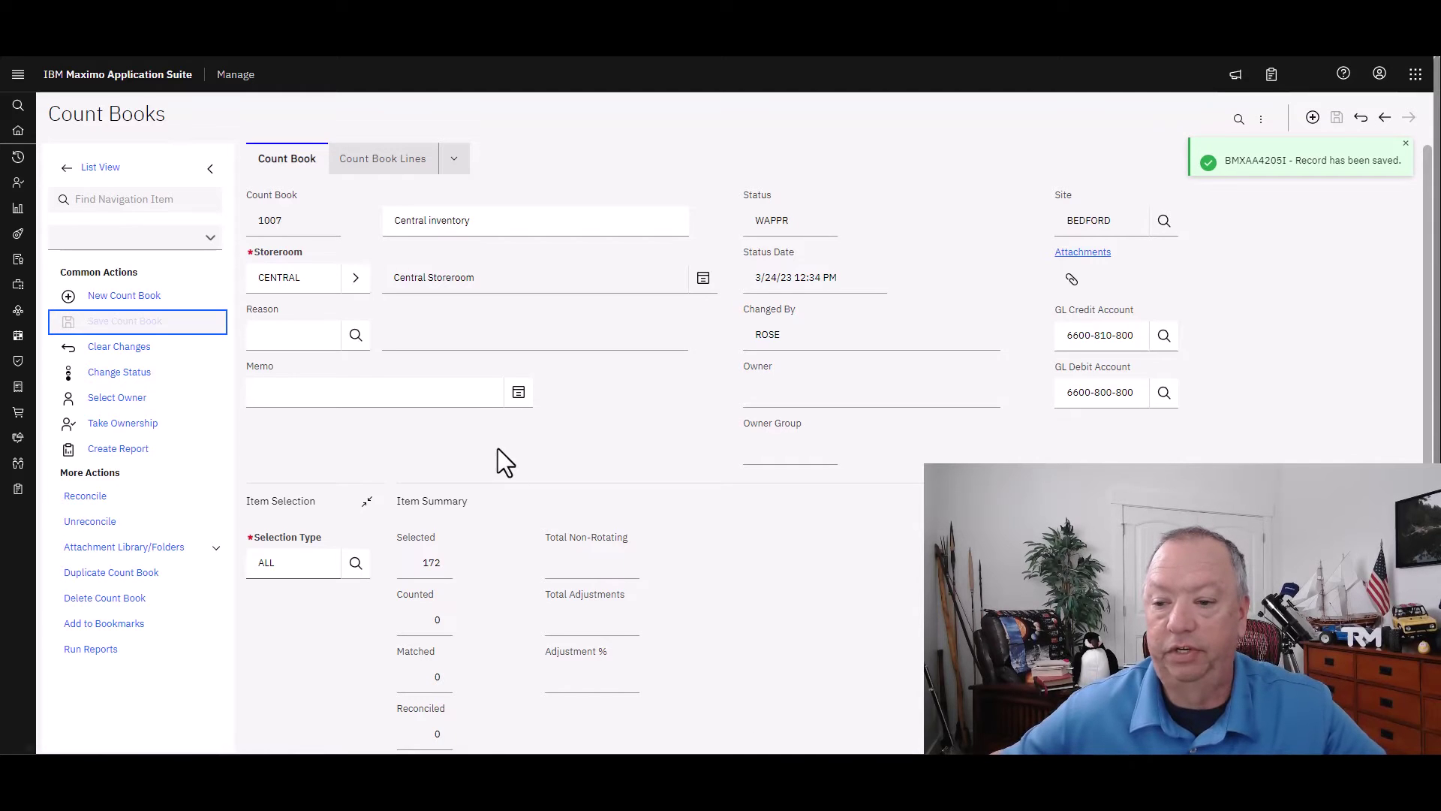
pyautogui.scroll(-1, 496, 450)
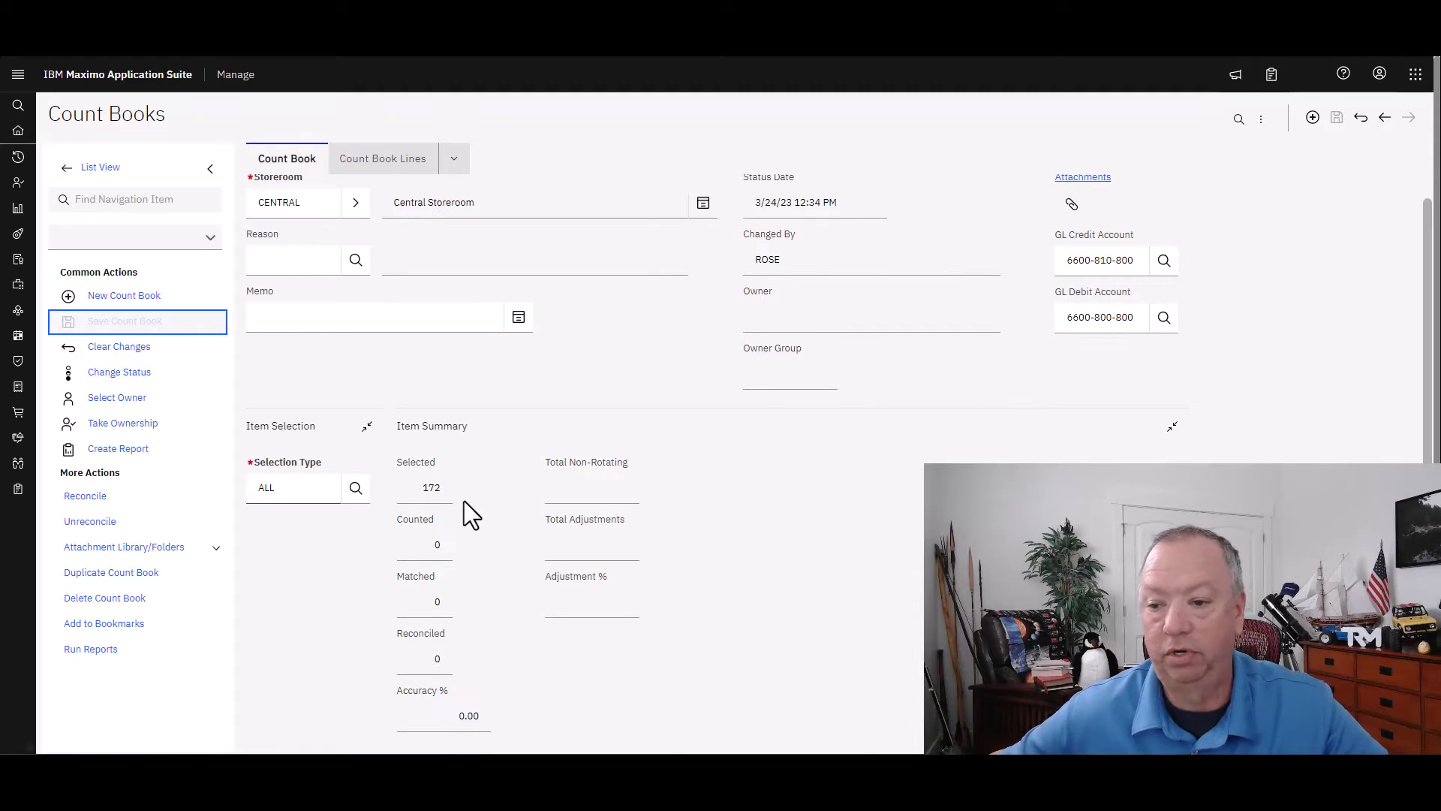
pyautogui.scroll(1, 485, 460)
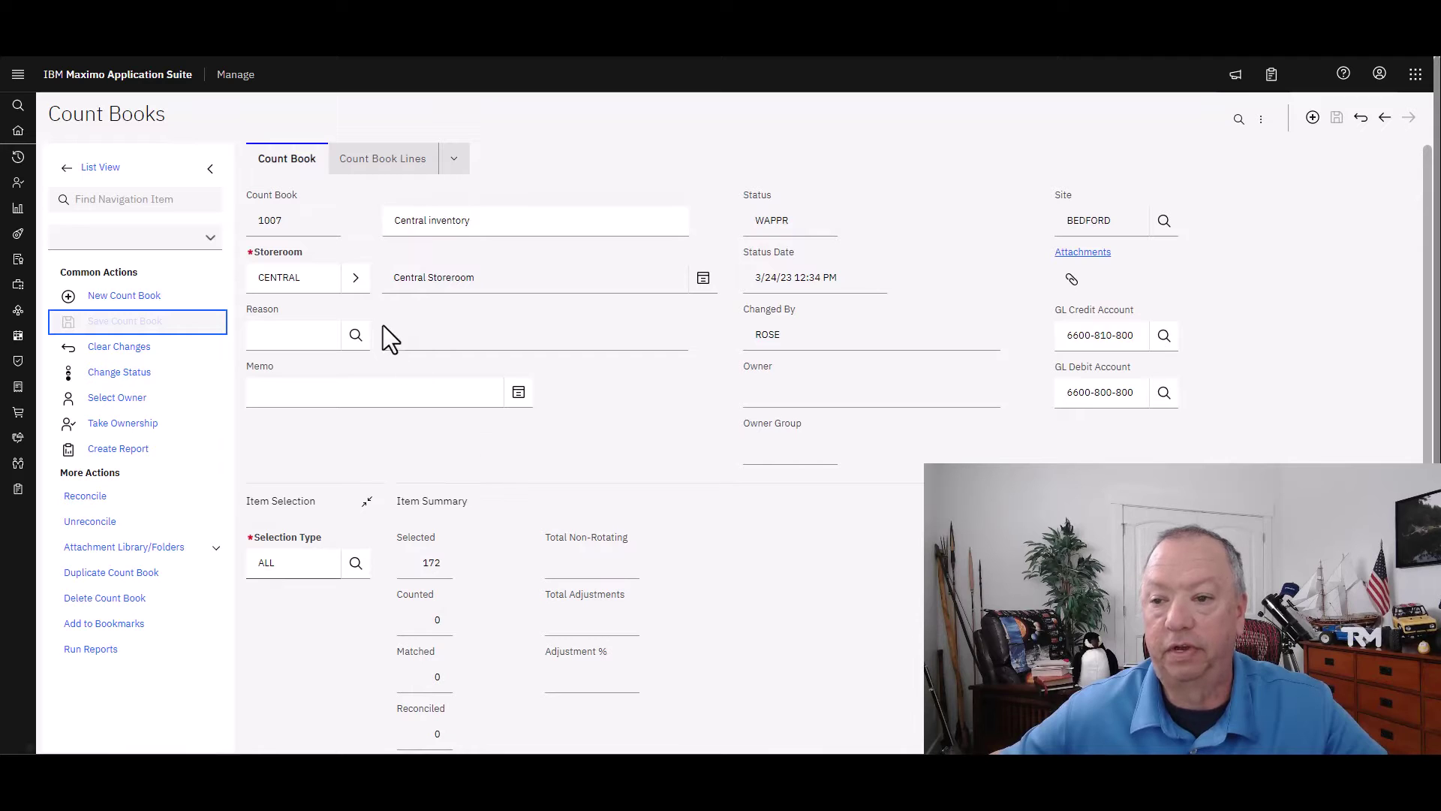
# - Review the CENTRAL storeroom's 133 stocked items, then return to count book 1007
pyautogui.click(356, 277)
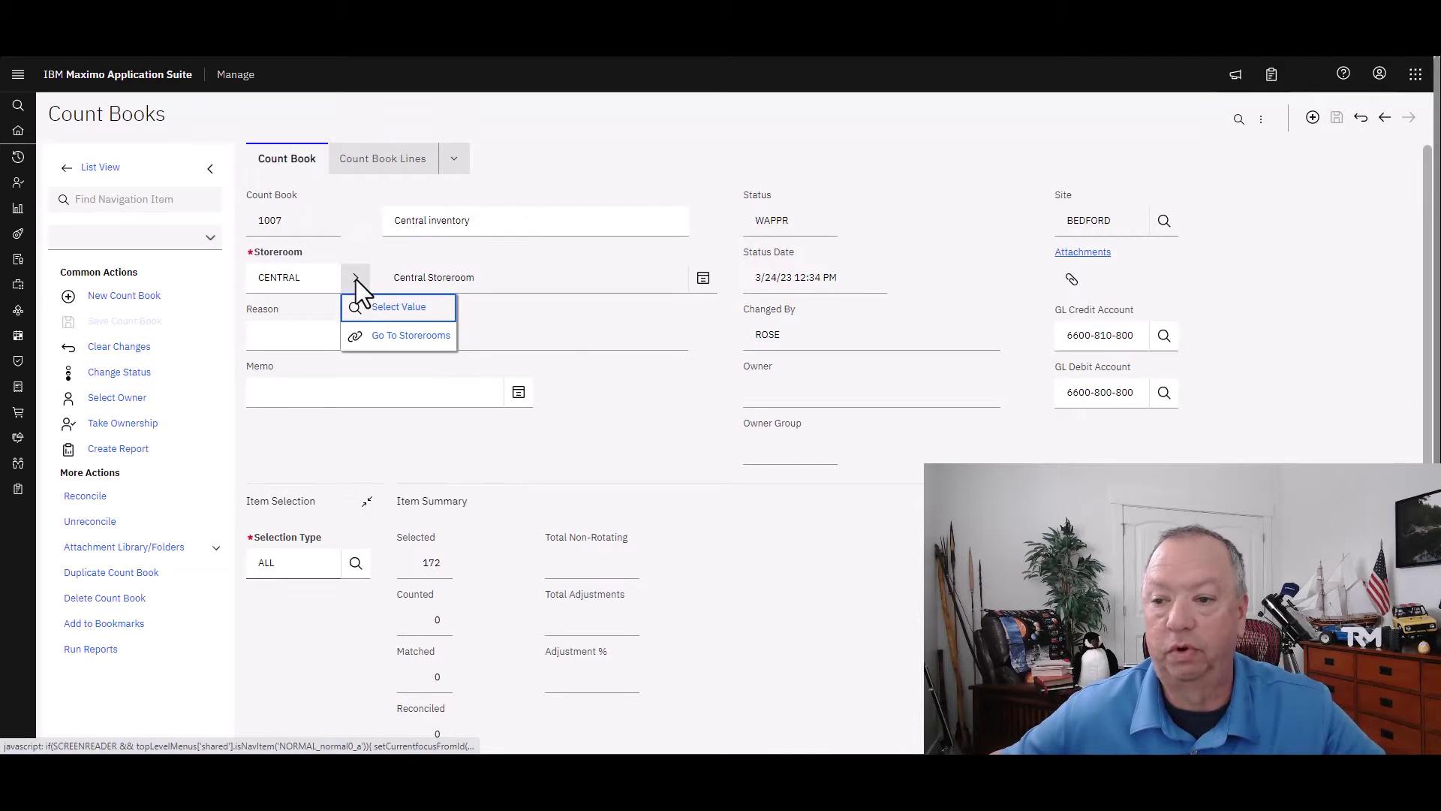
pyautogui.click(409, 335)
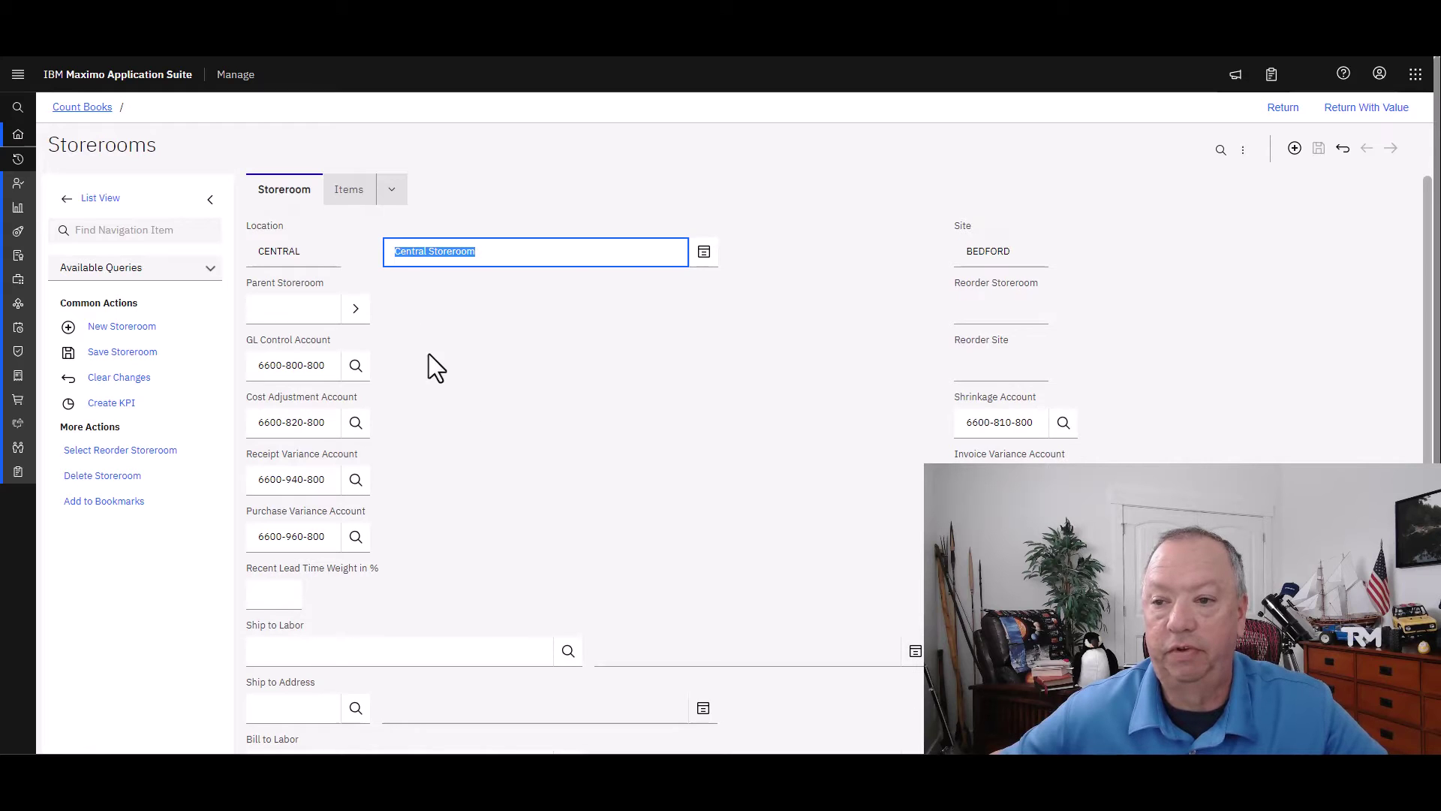
pyautogui.click(349, 195)
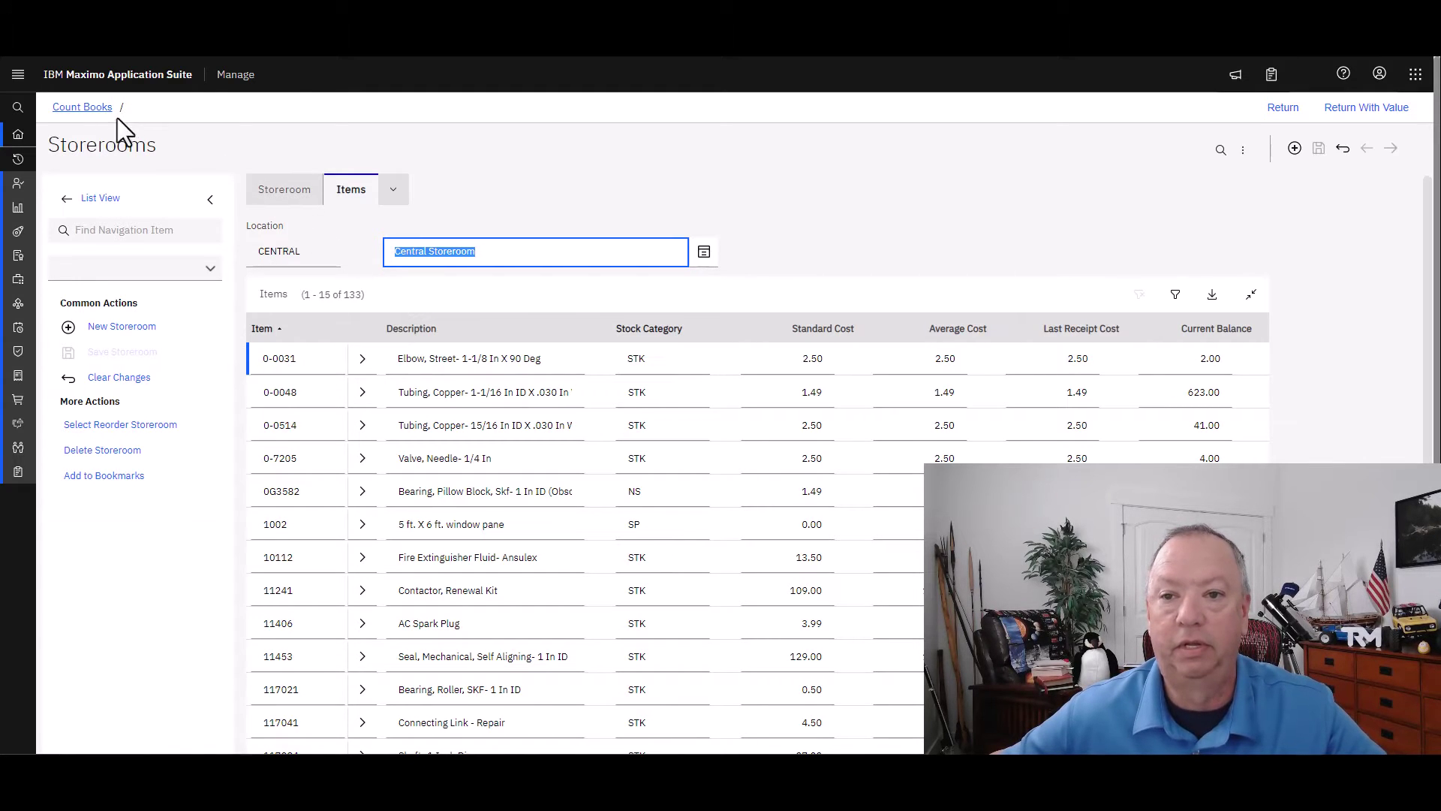
pyautogui.click(96, 110)
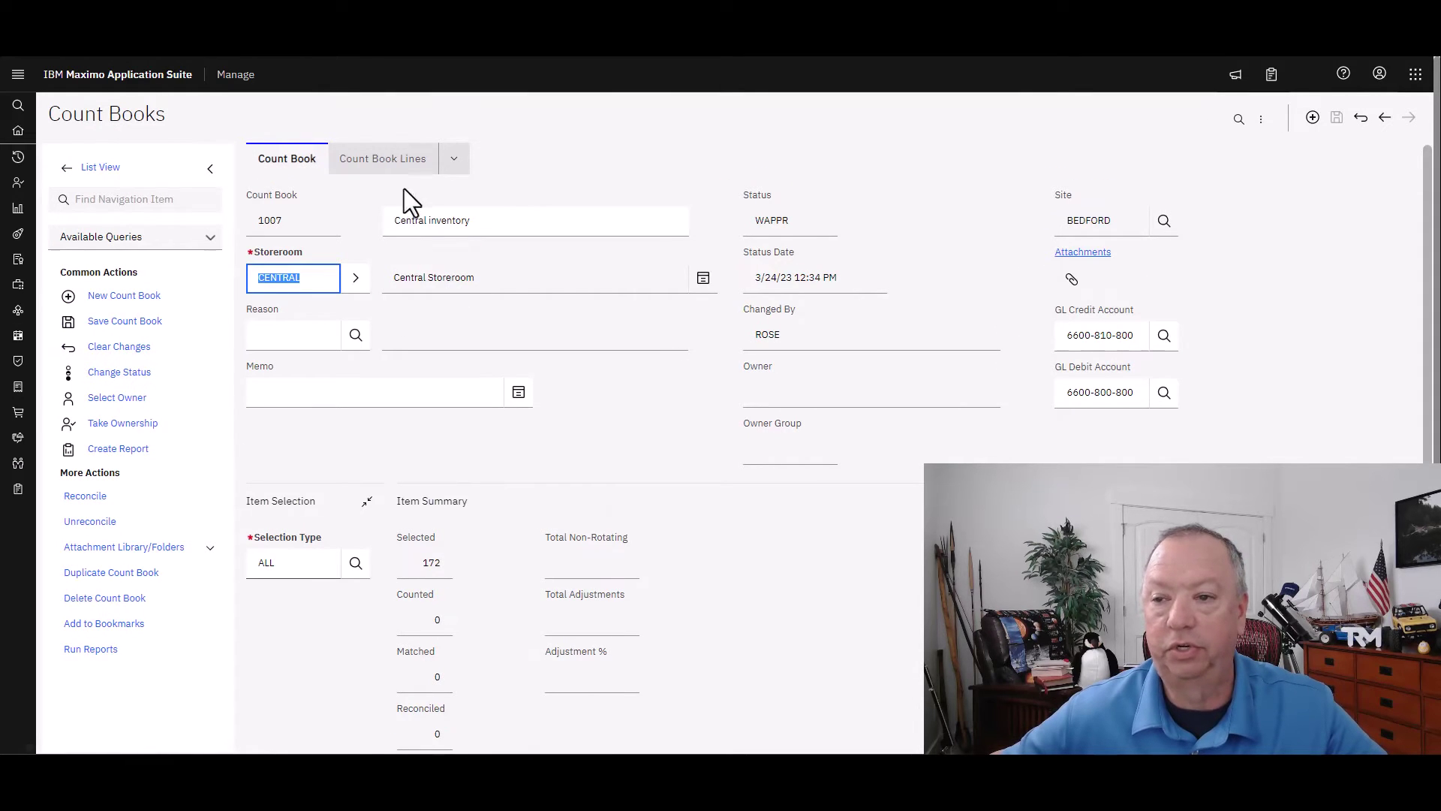
pyautogui.click(388, 165)
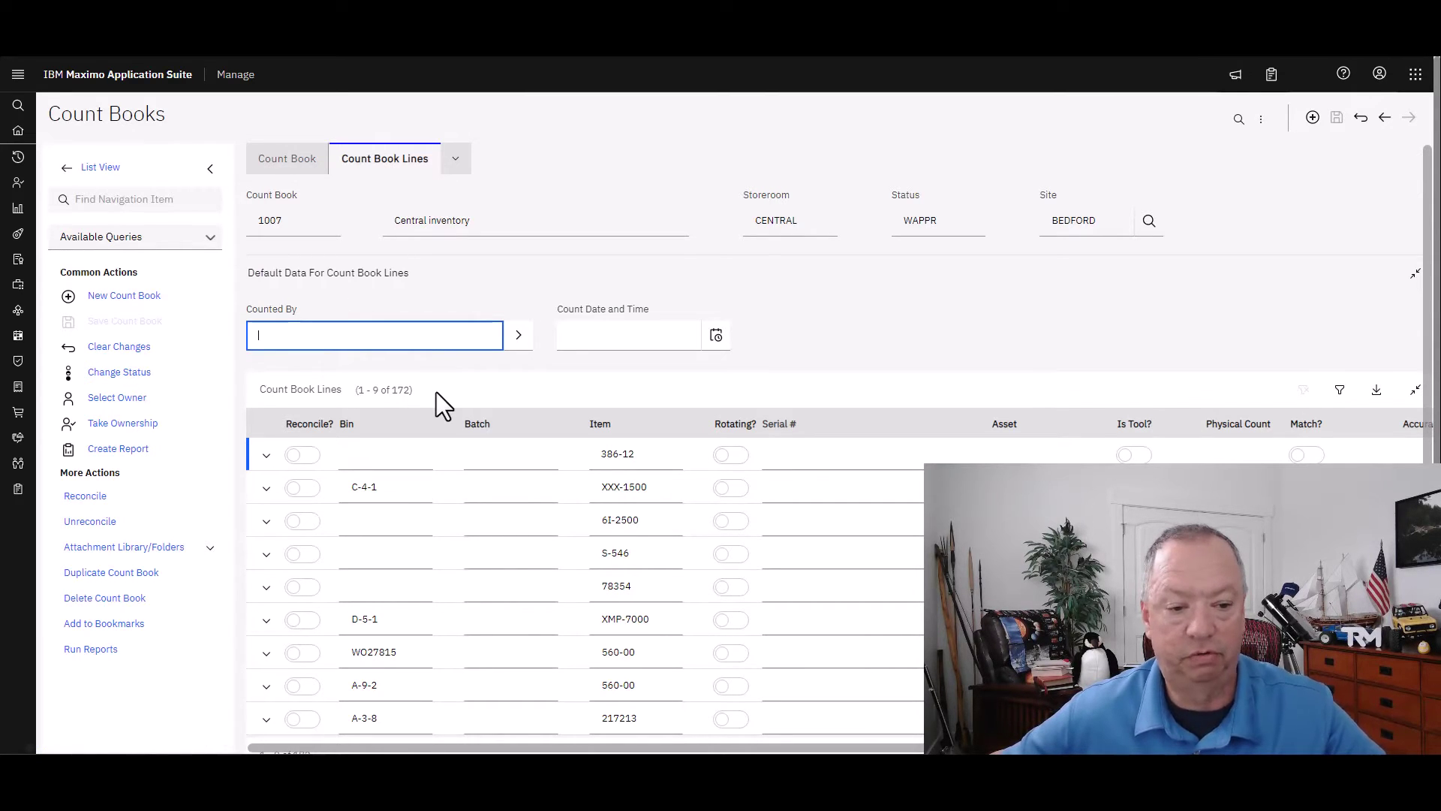
pyautogui.click(297, 162)
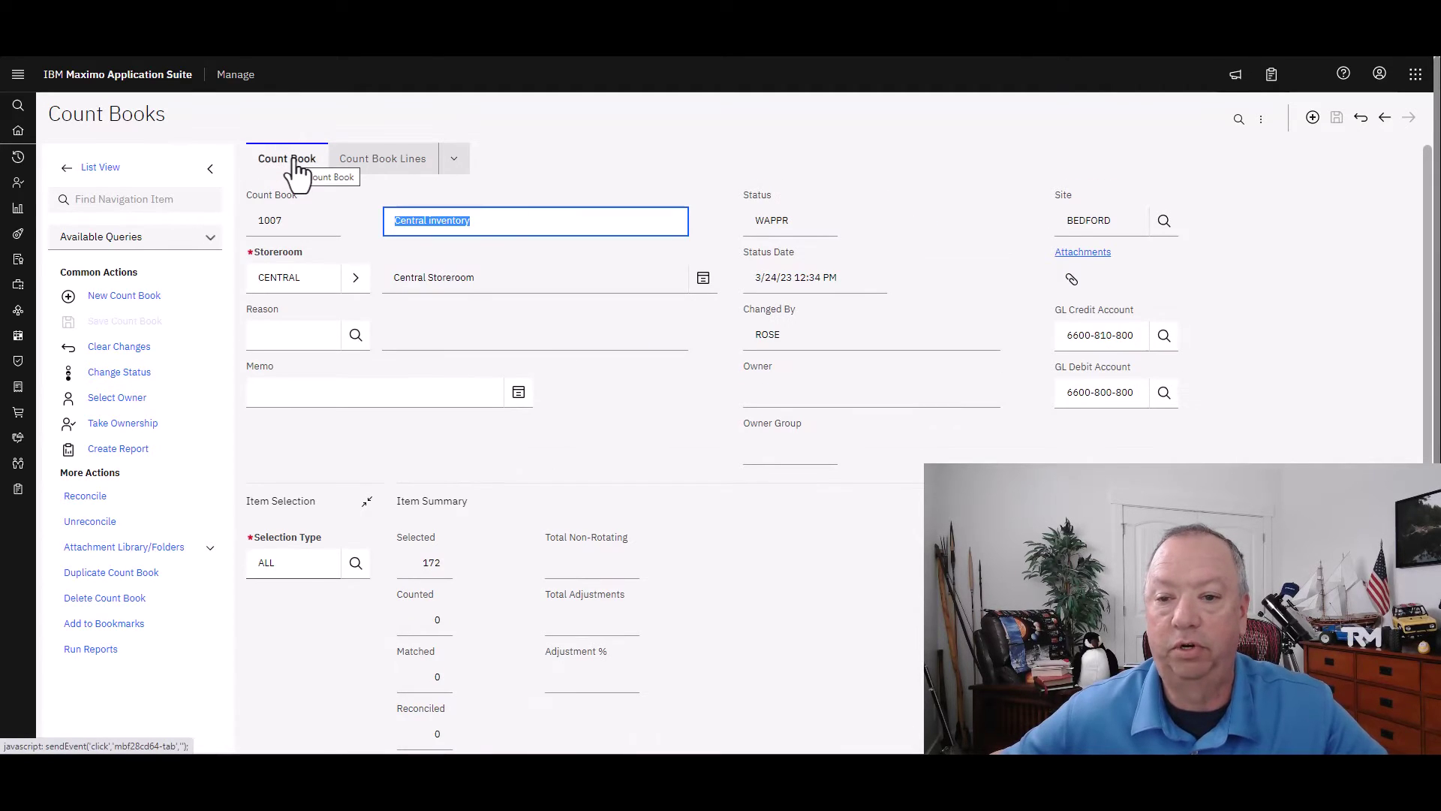
# - Change count book 1007's status from WAPPR to Approved (APPR)
pyautogui.click(129, 379)
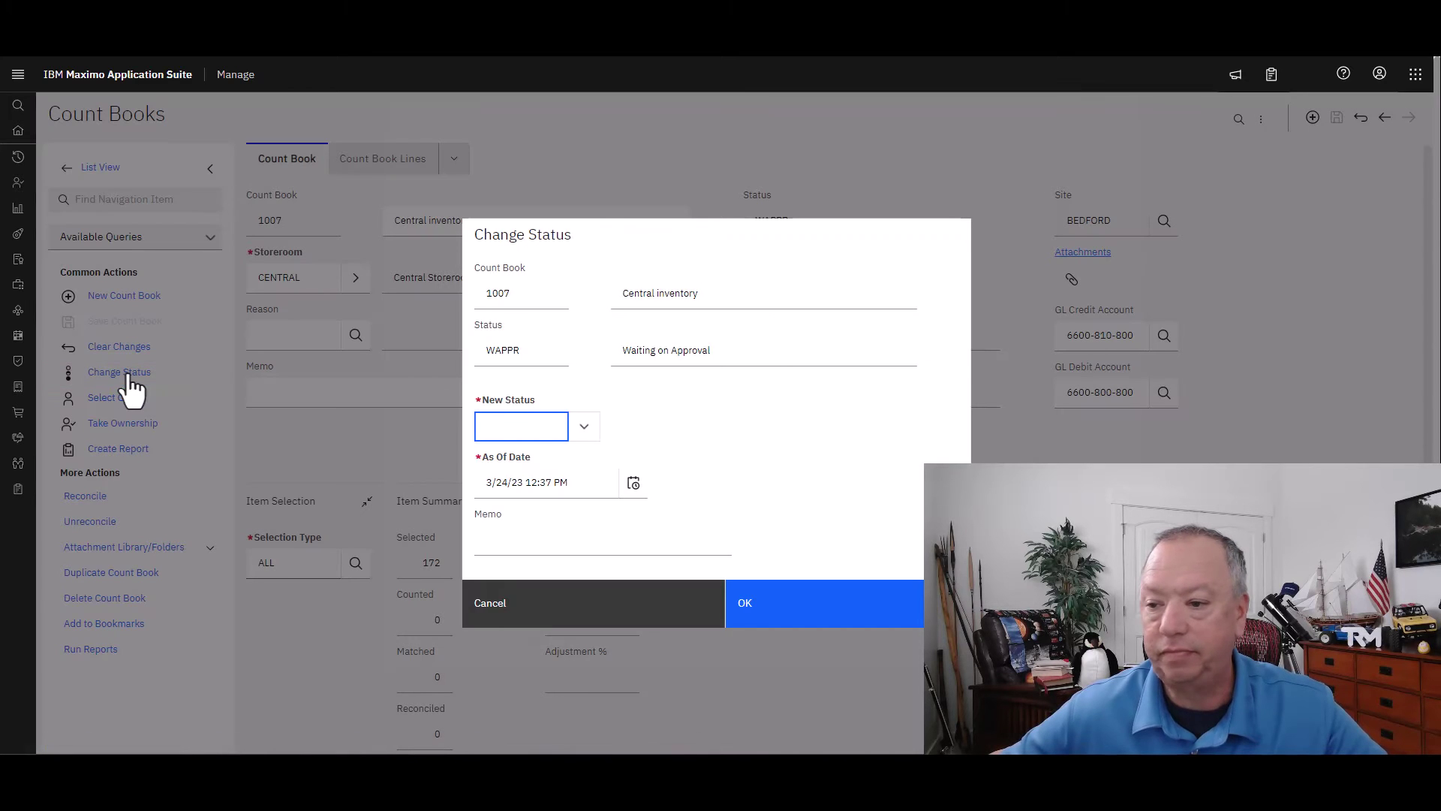
pyautogui.click(578, 426)
pyautogui.click(534, 458)
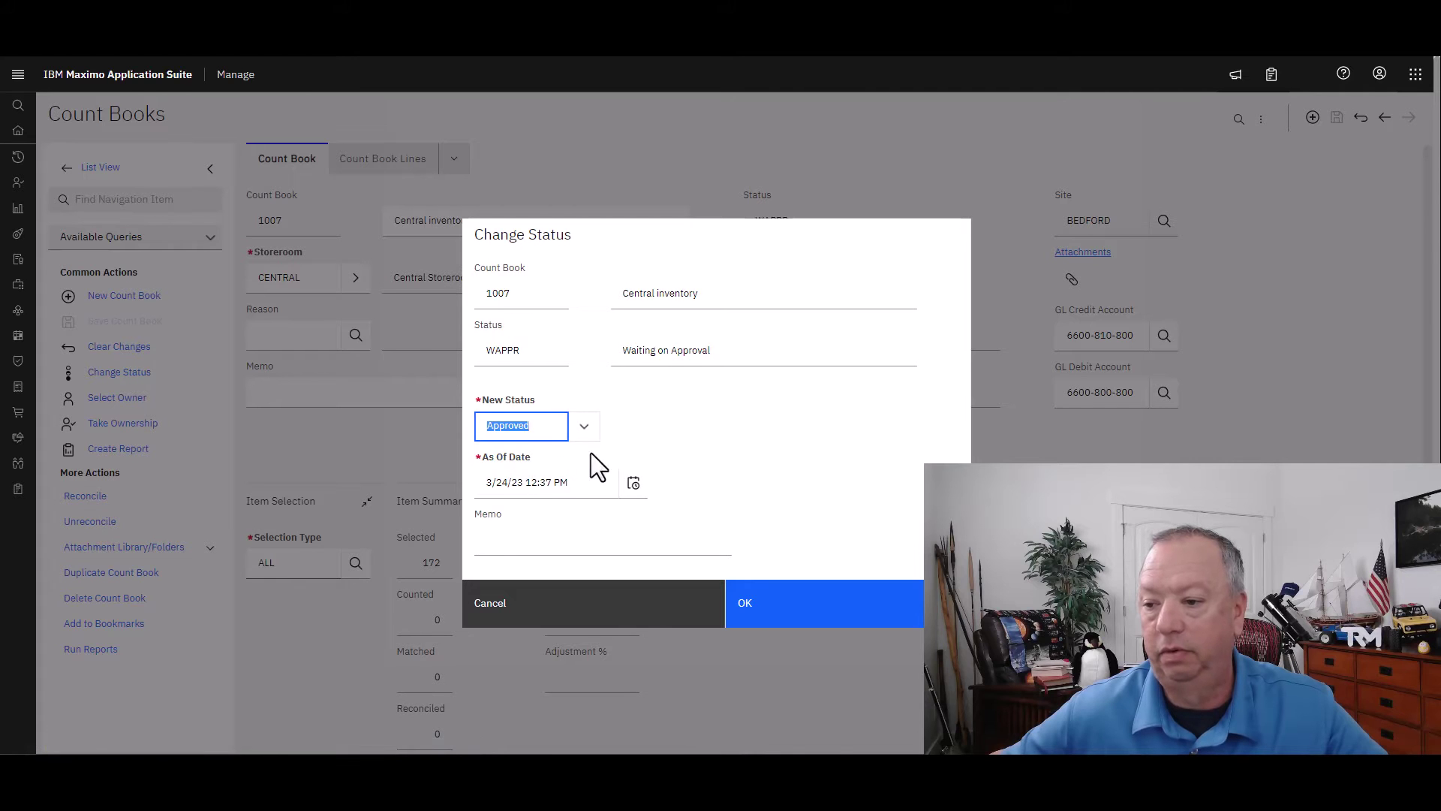
pyautogui.click(809, 608)
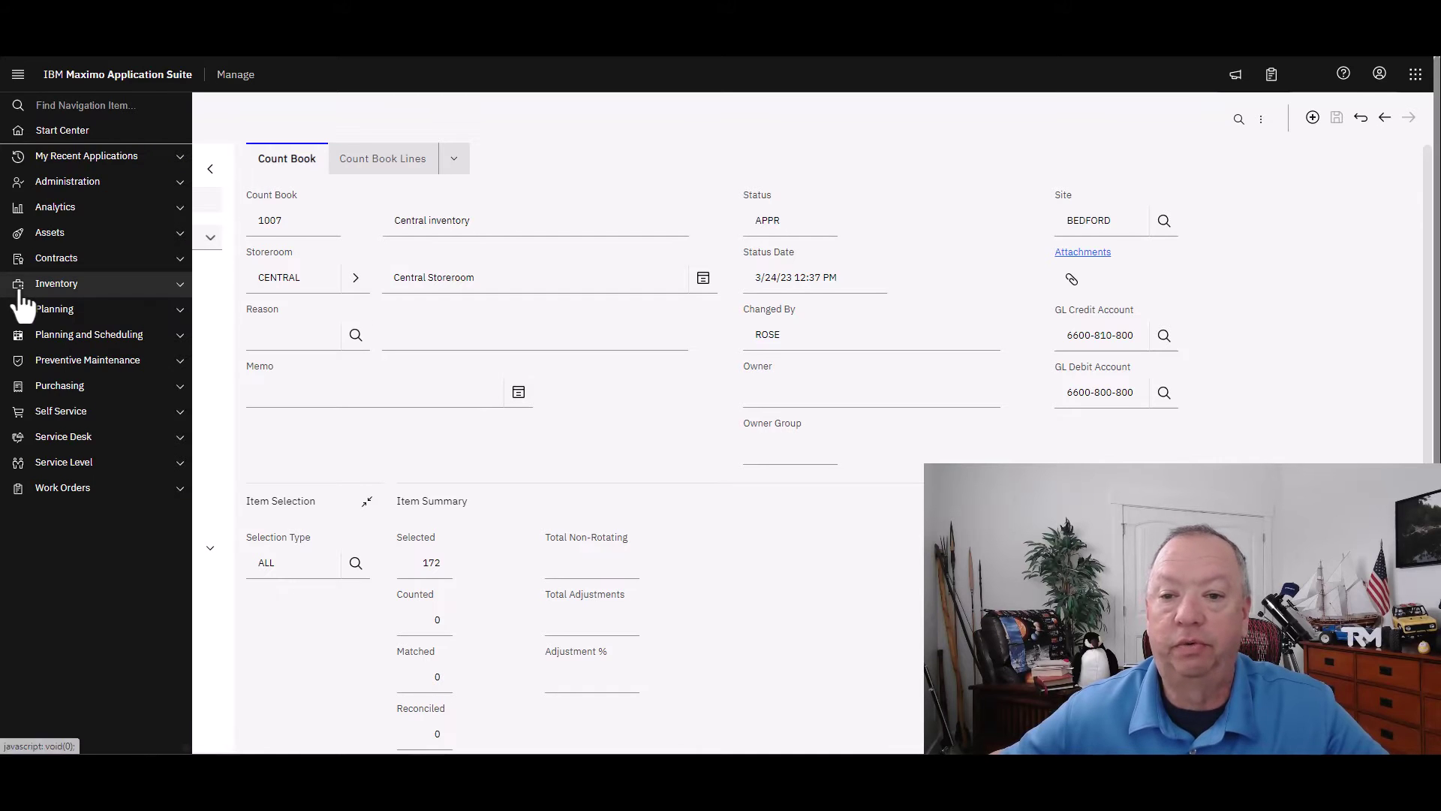
# - Launch the Inventory Counting app from Inventory's role-based applications
pyautogui.click(34, 288)
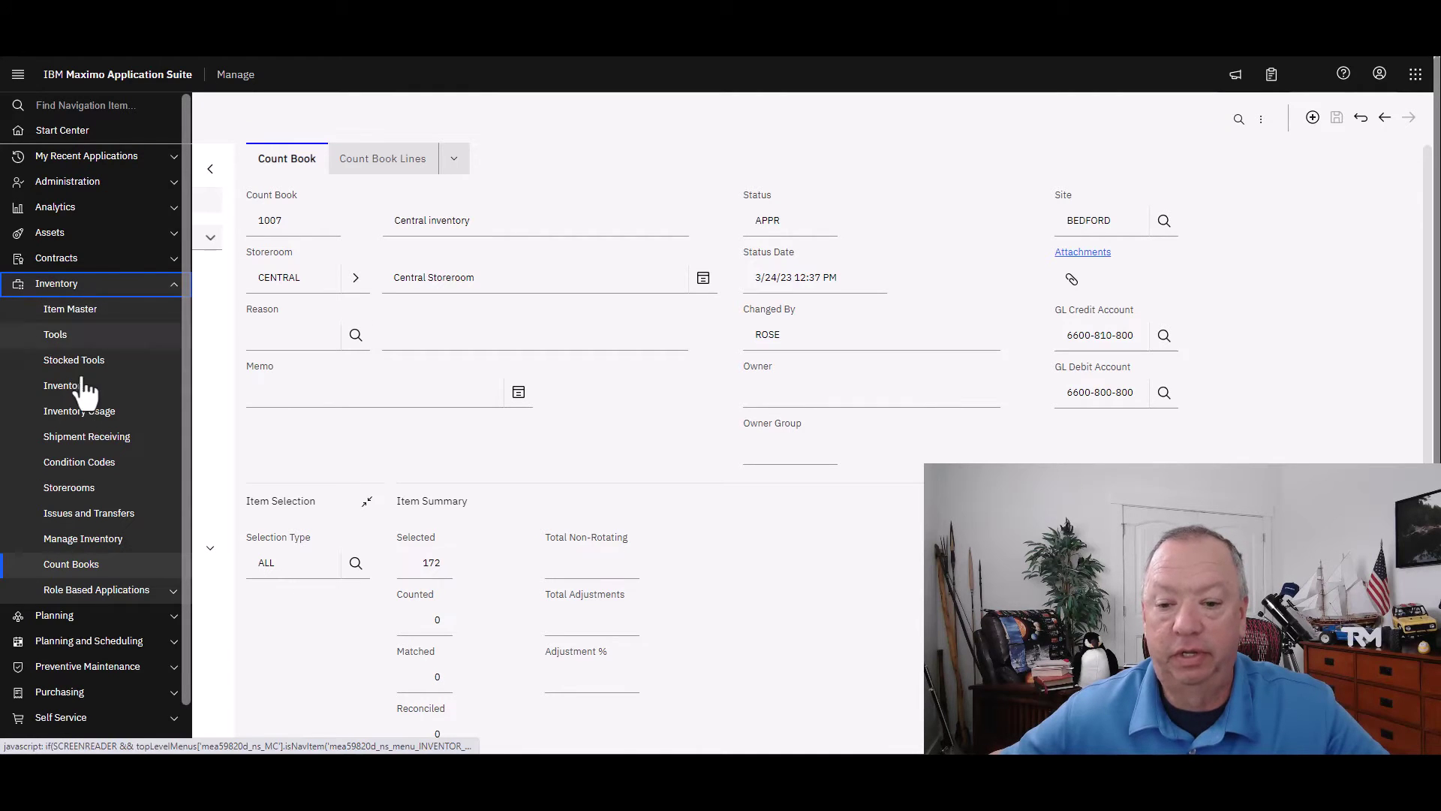
pyautogui.click(113, 590)
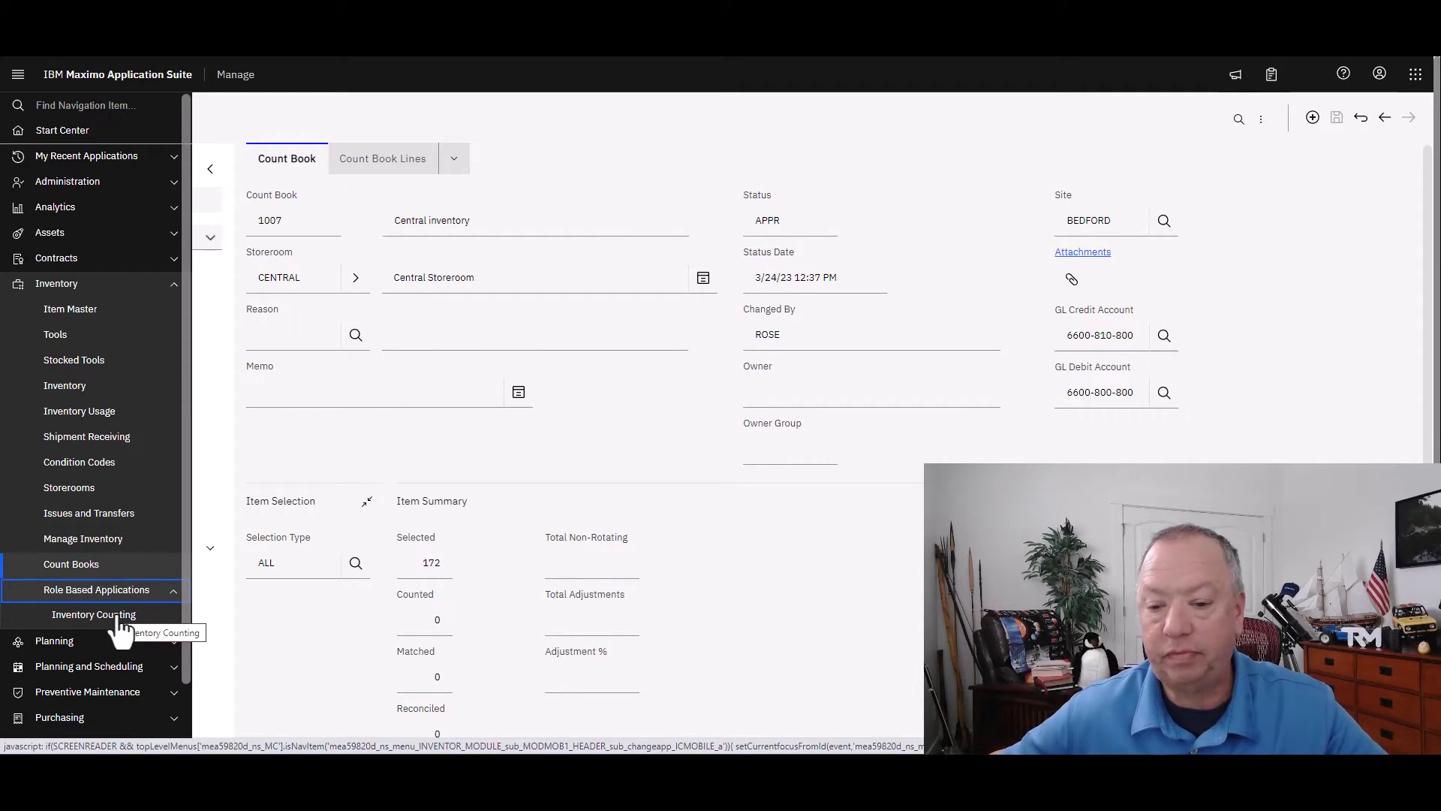
pyautogui.click(120, 623)
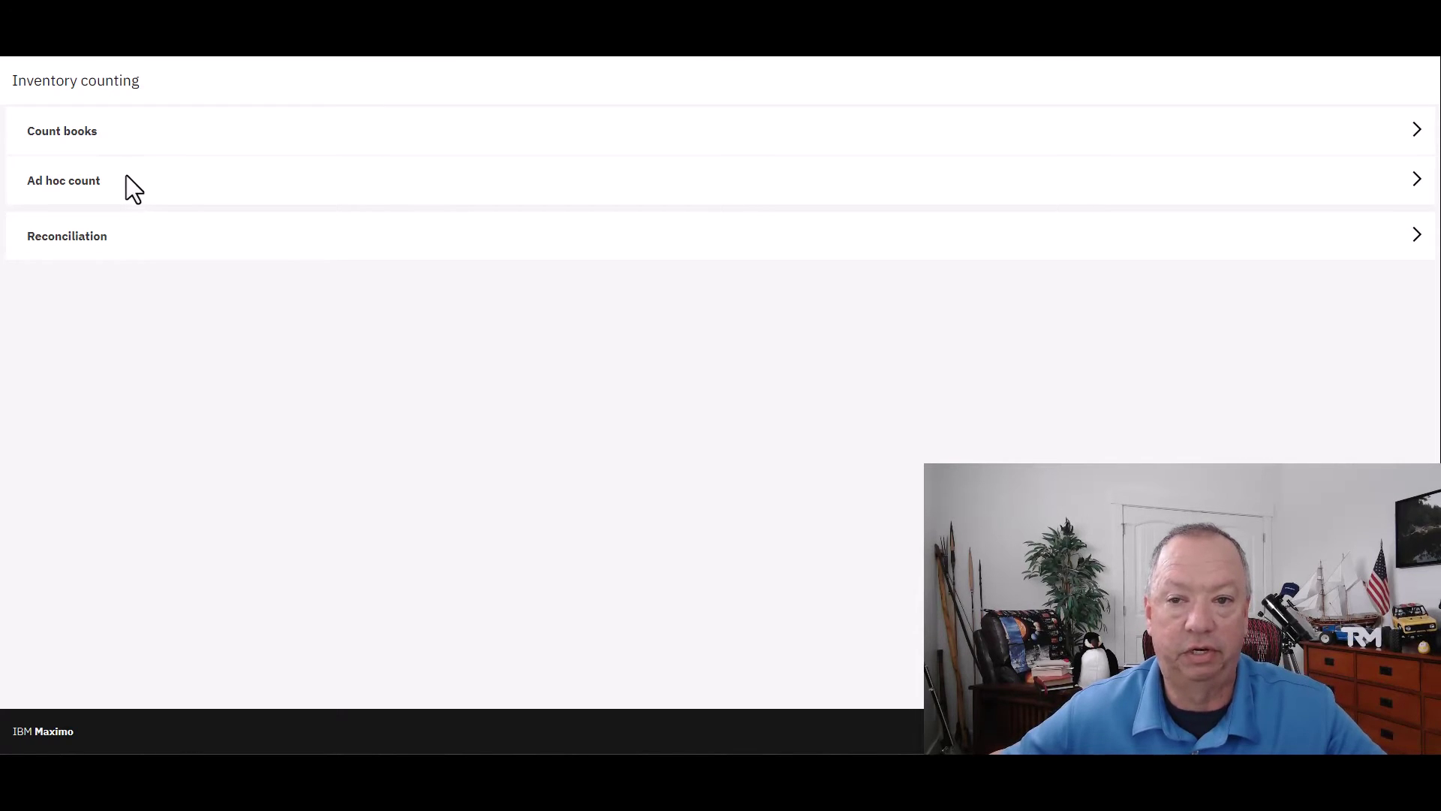
# - Open count book 1007 'Central inventory' from the Count books list
pyautogui.click(123, 131)
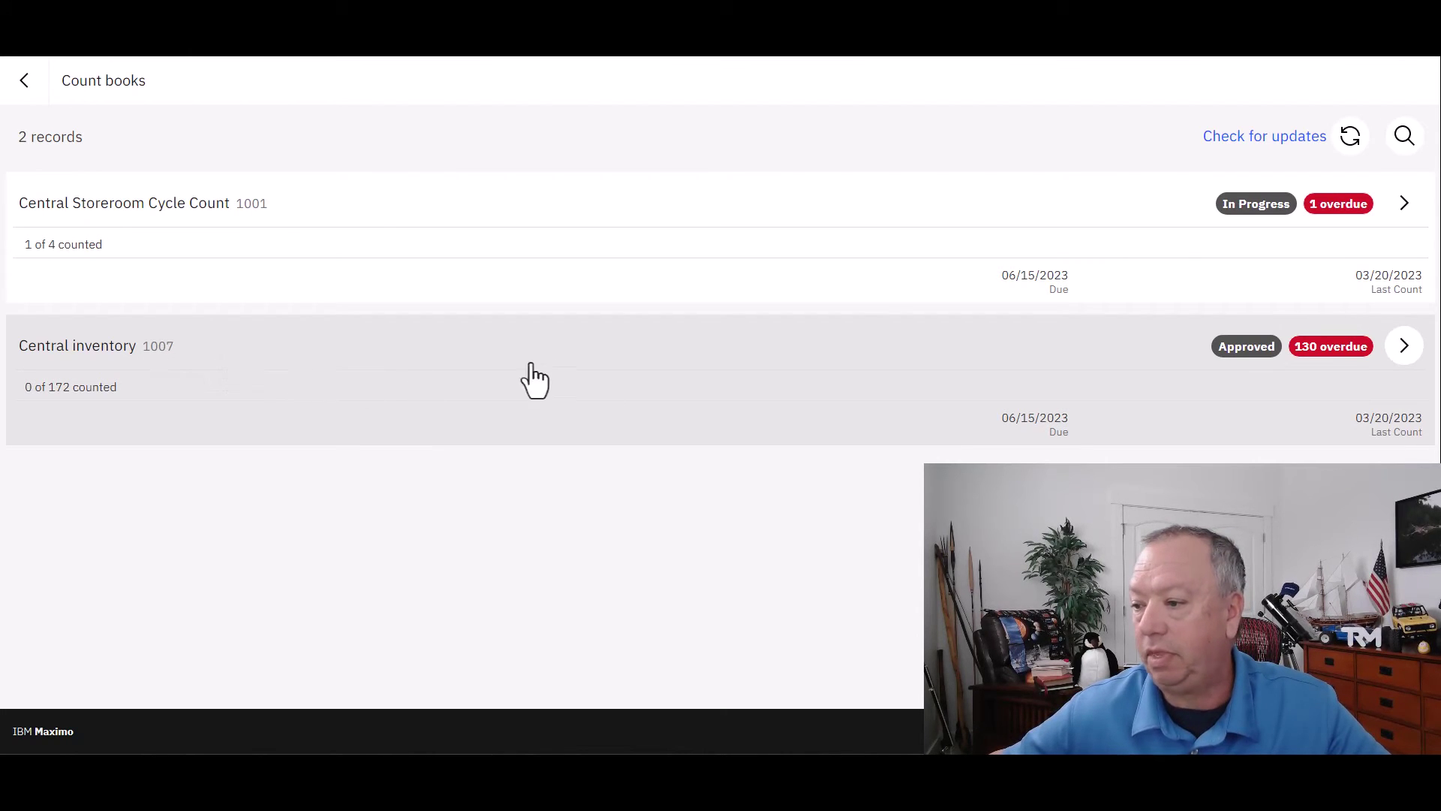
pyautogui.click(1400, 346)
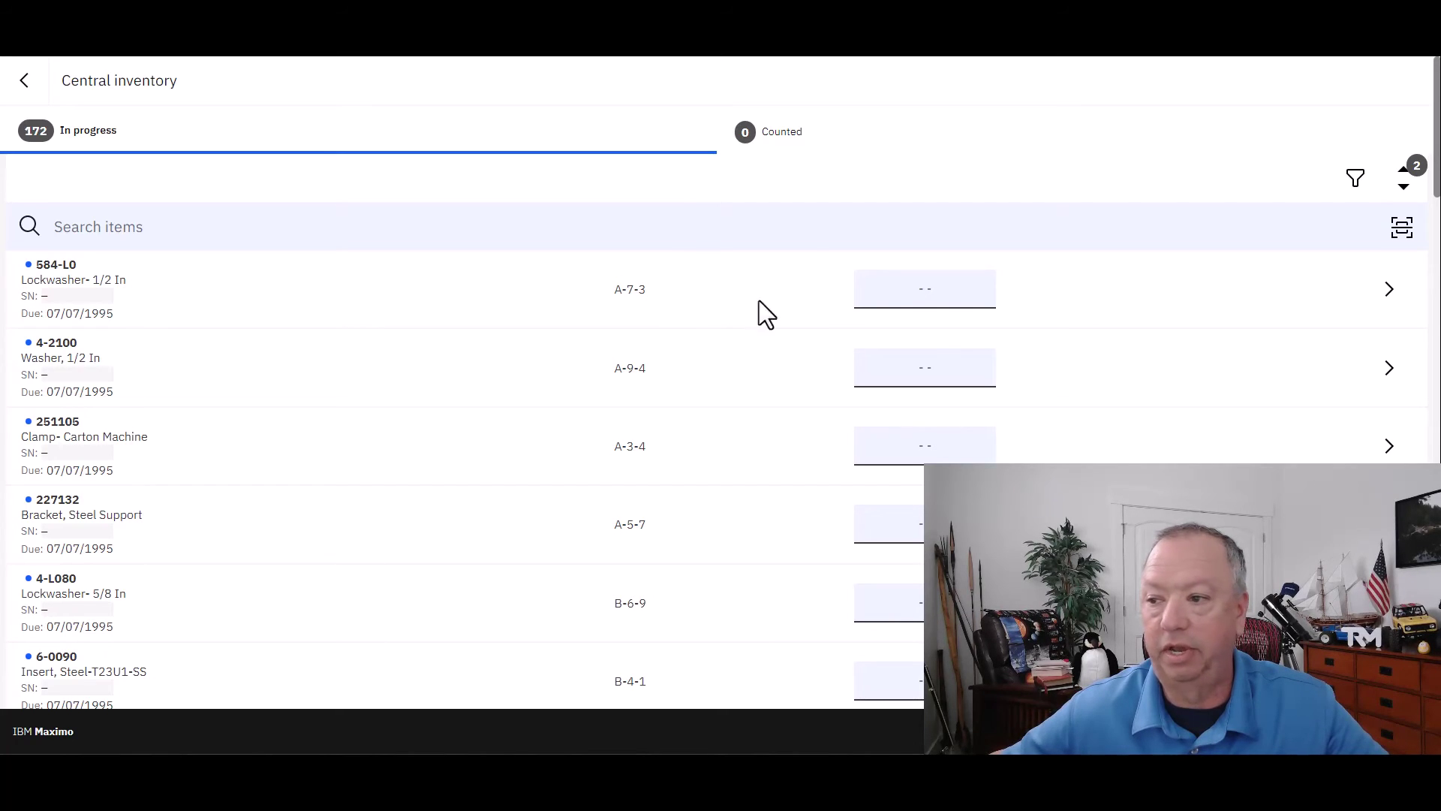
# - Record a count of 10 for item 584-L0, the 1/2 In lockwasher in bin A-7-3
pyautogui.click(928, 290)
pyautogui.write('10')
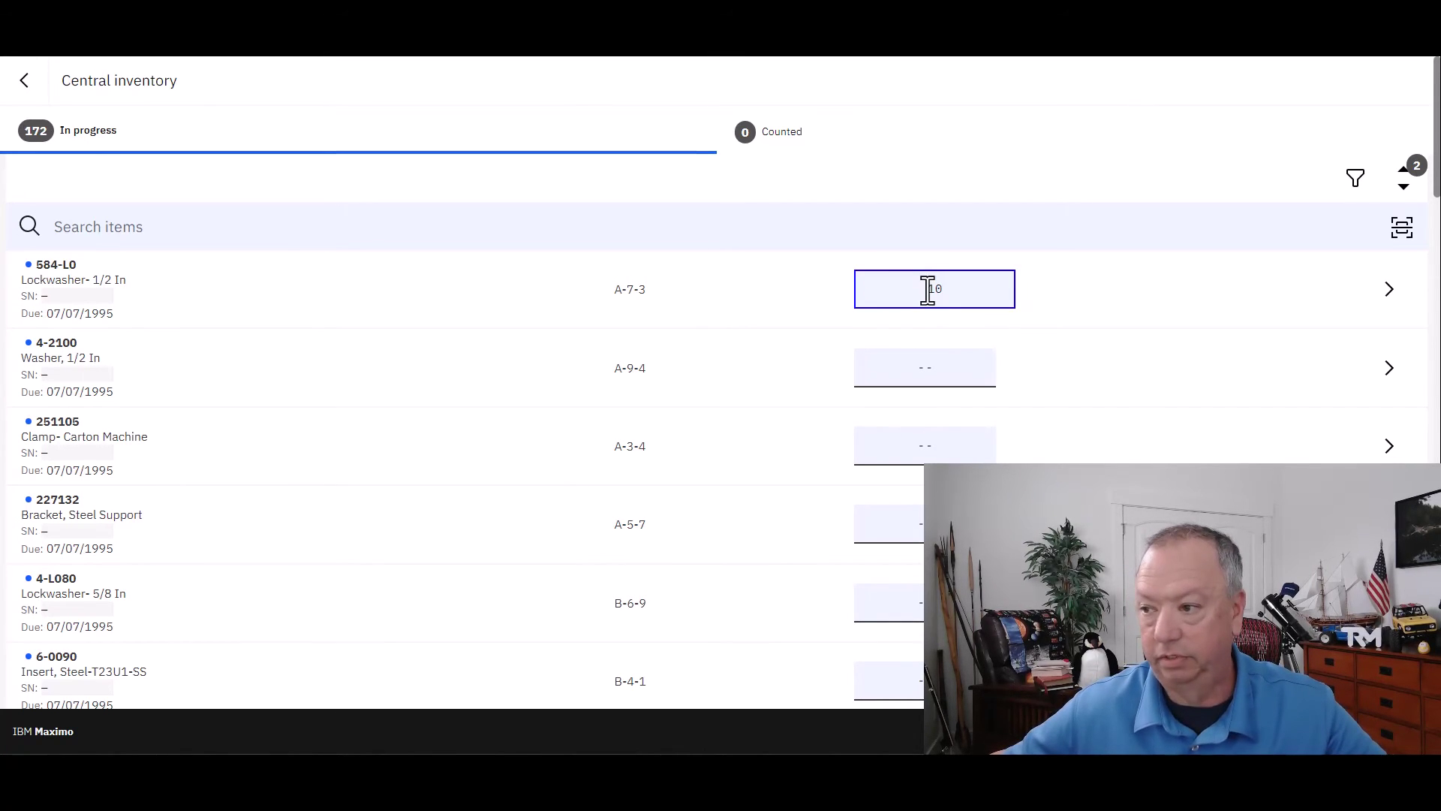
pyautogui.press('Return')
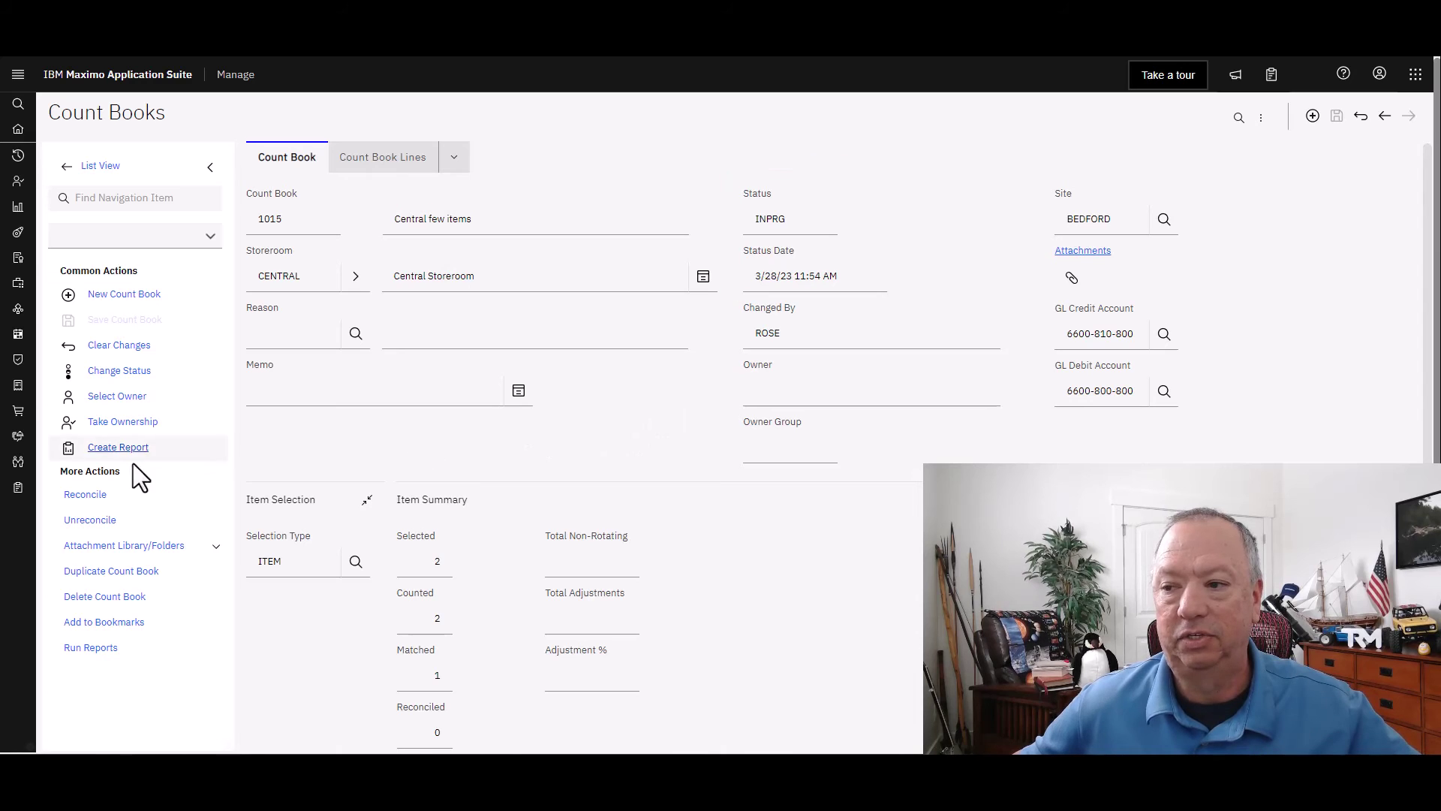
# - Reconcile count book 1015 and reopen it to confirm 1 reconciled item
pyautogui.click(87, 499)
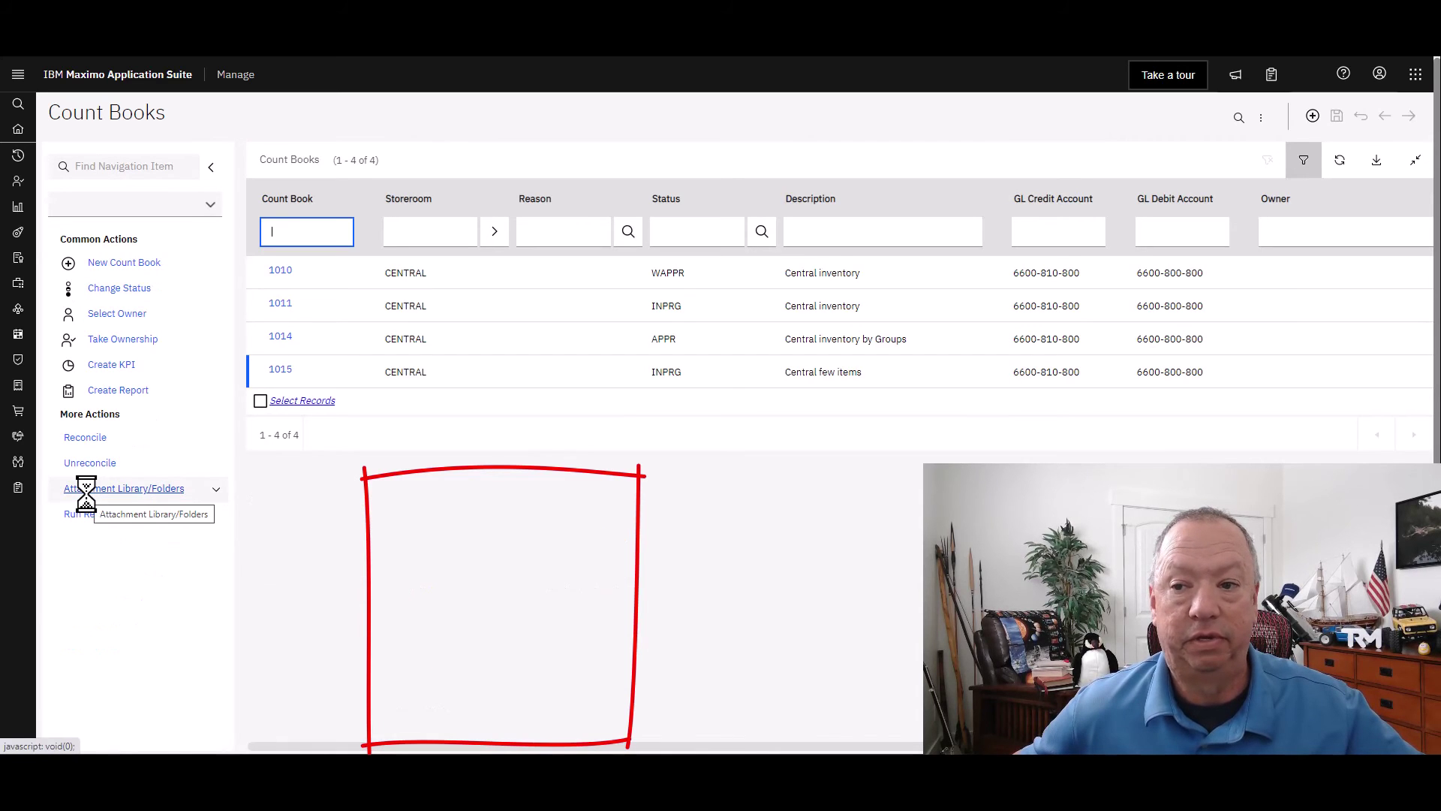
pyautogui.click(282, 370)
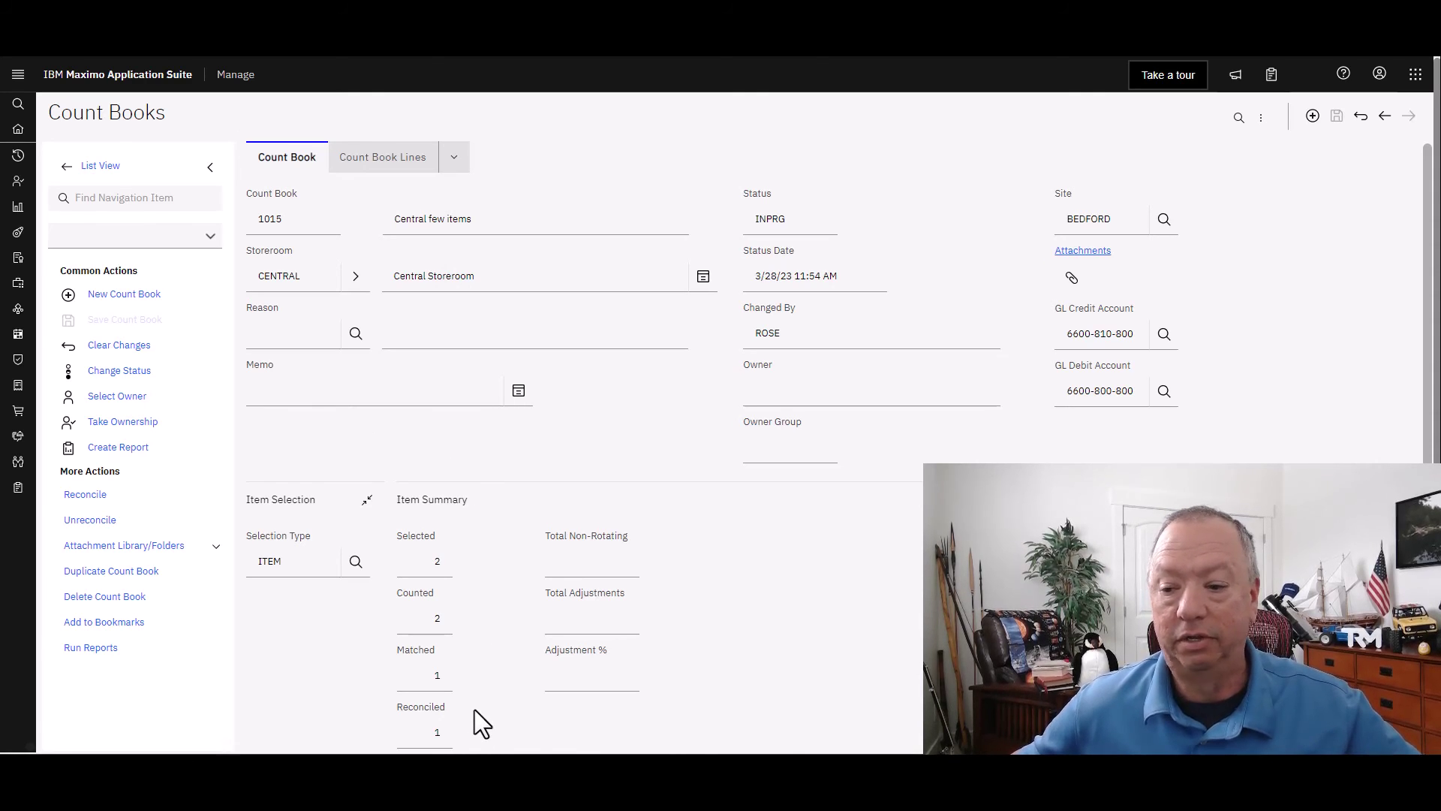
# - Change count book 1015 Central few items' status to Complete
pyautogui.click(137, 383)
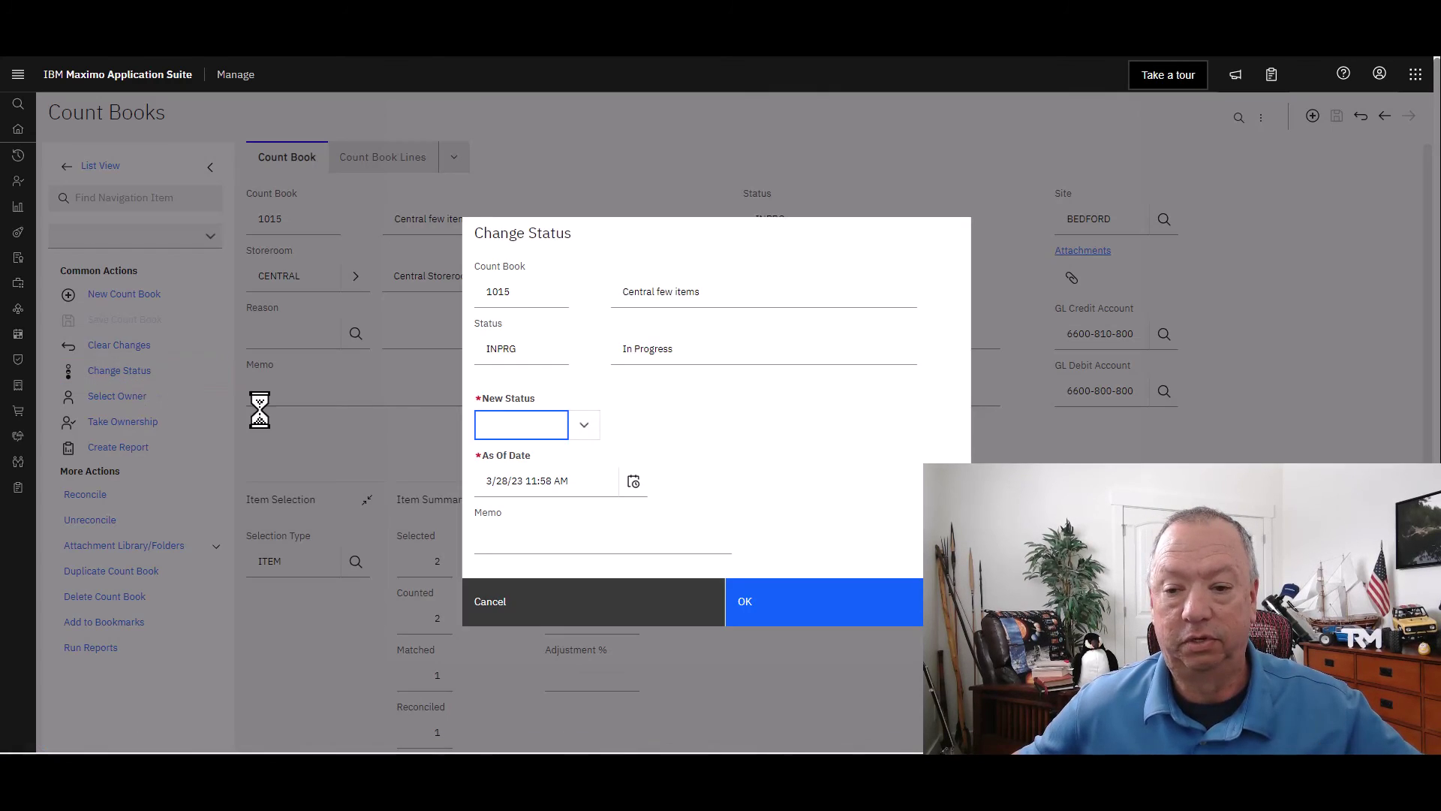
pyautogui.click(583, 424)
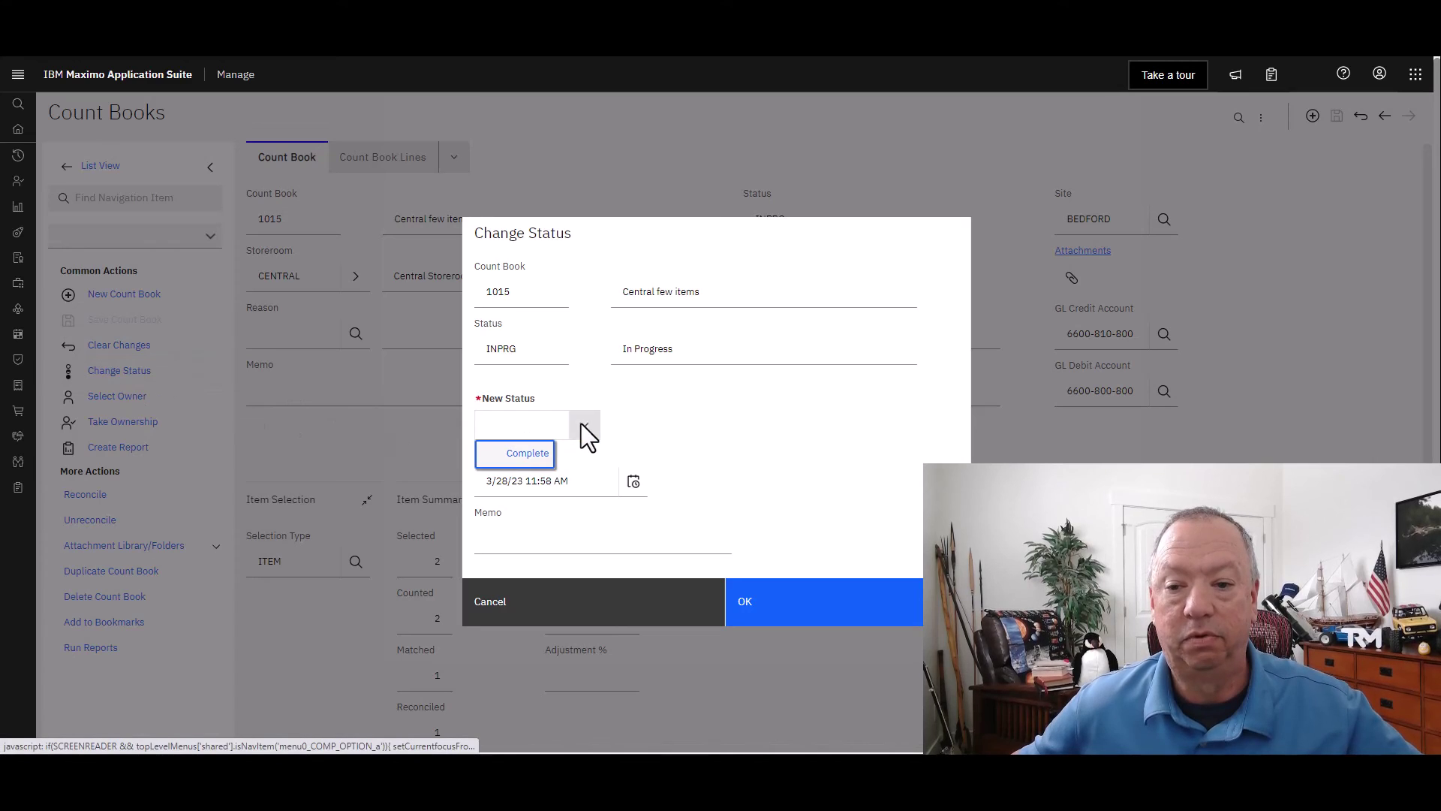
pyautogui.click(538, 454)
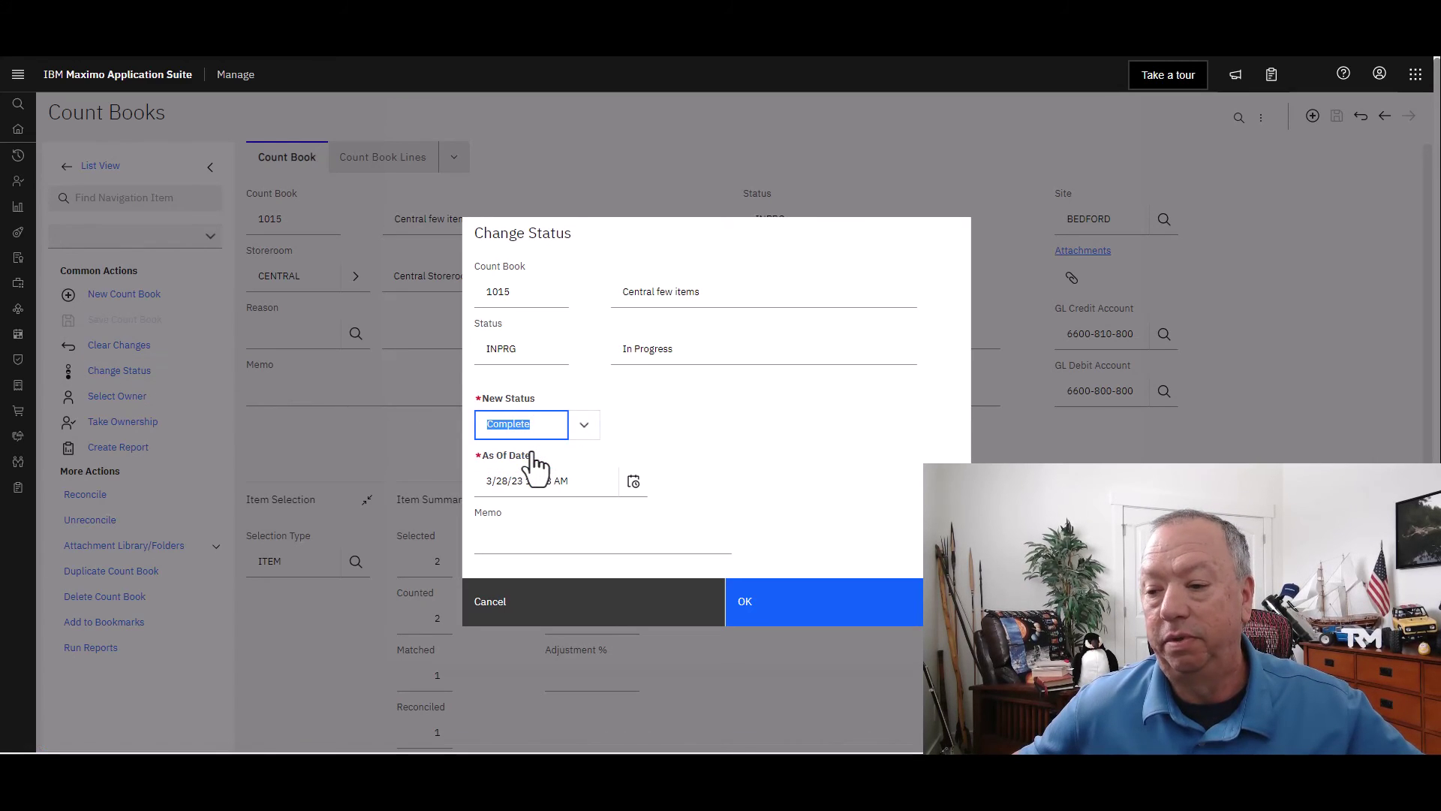
pyautogui.click(812, 605)
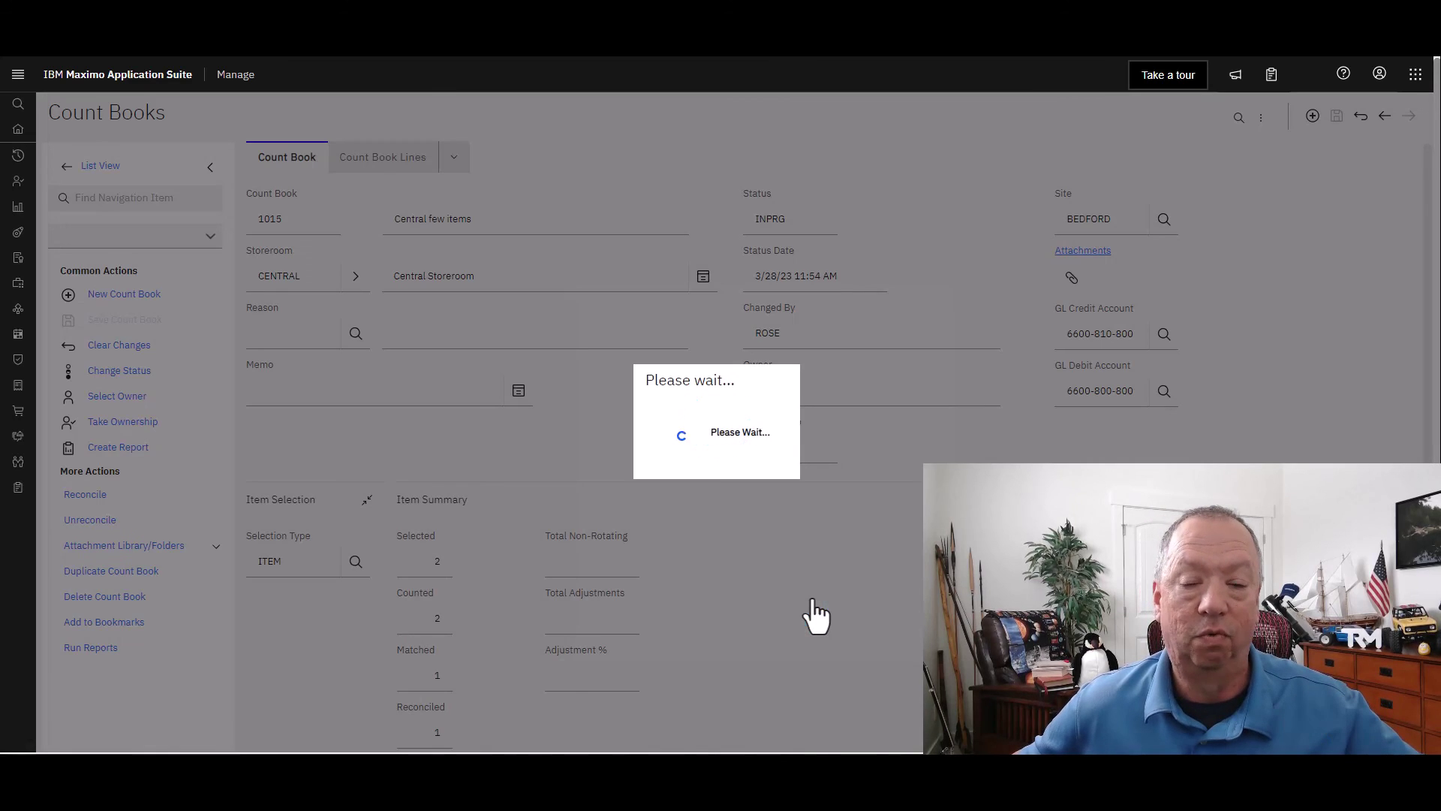